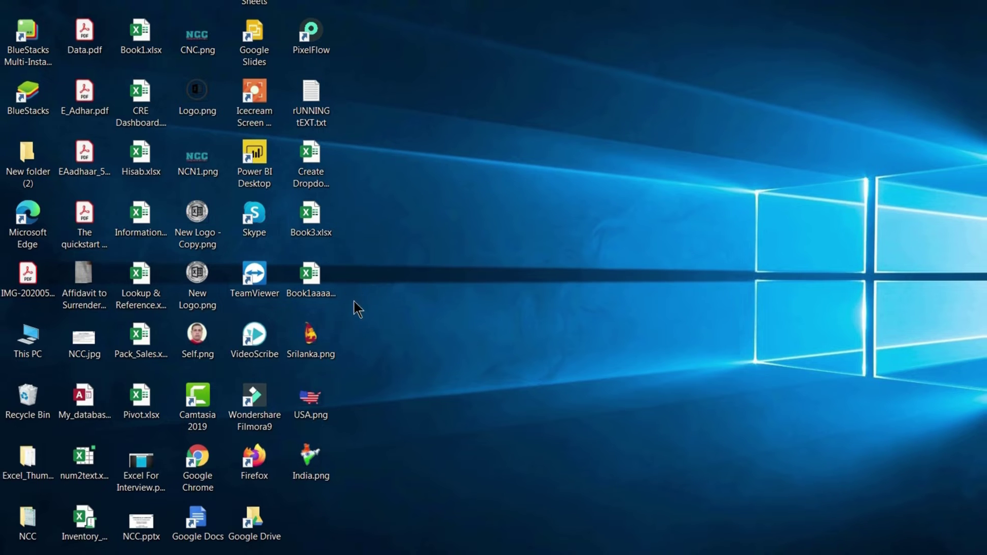
- Copy the full path of the desktop file USA.png from the object name in its file properties
{"action": "left_click", "coordinate": [315, 404]}
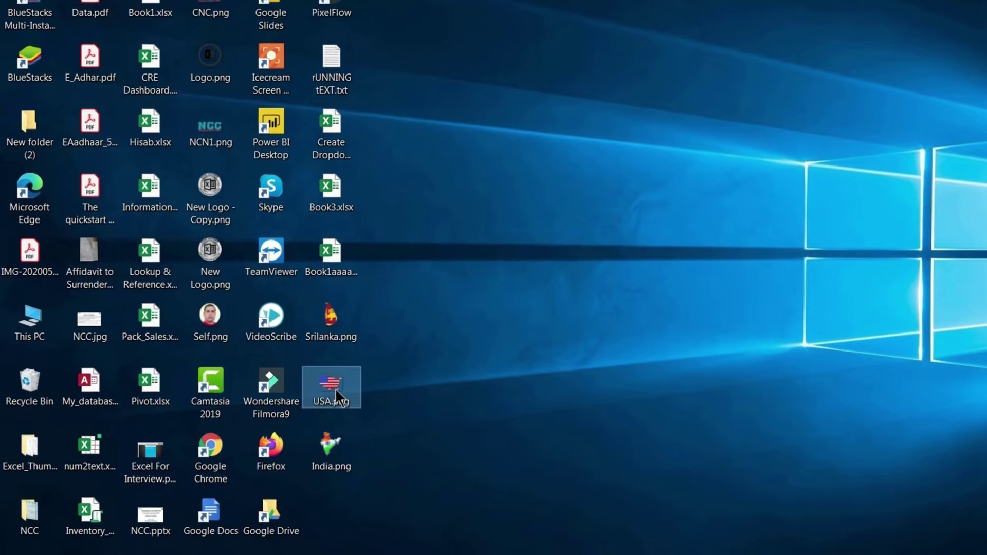
{"action": "right_click", "coordinate": [315, 406]}
{"action": "left_click", "coordinate": [421, 542]}
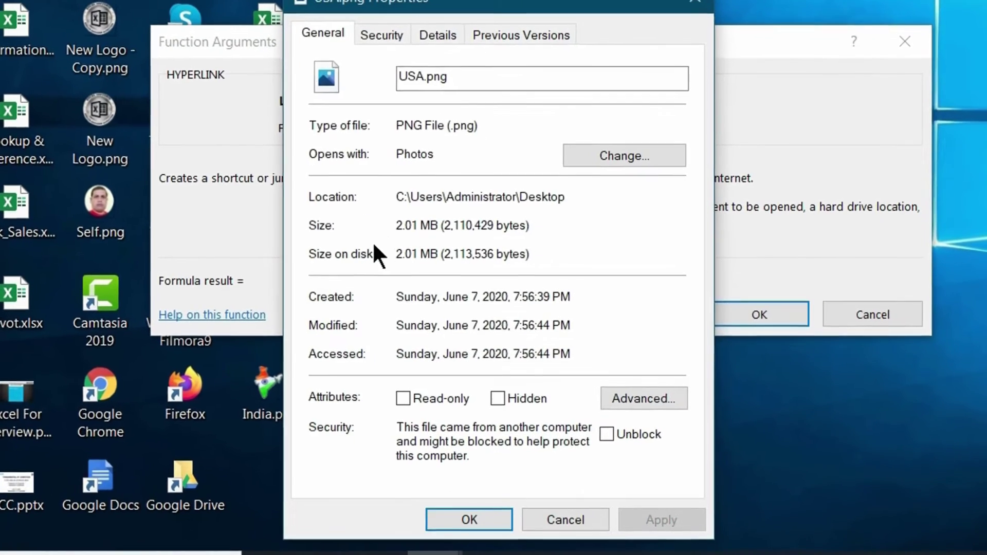
{"action": "left_click", "coordinate": [382, 36]}
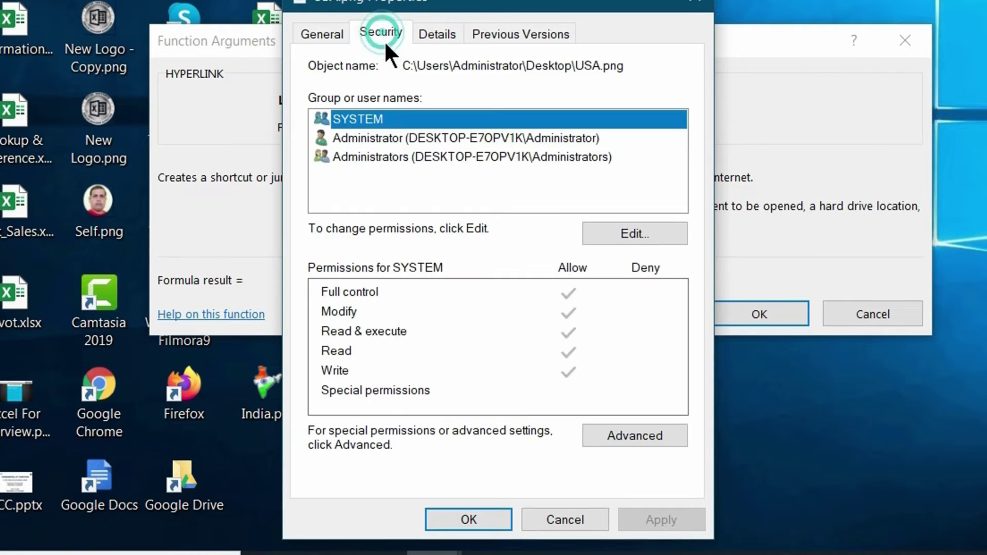
{"action": "left_click_drag", "start_coordinate": [403, 66], "coordinate": [609, 67]}
{"action": "right_click", "coordinate": [609, 66]}
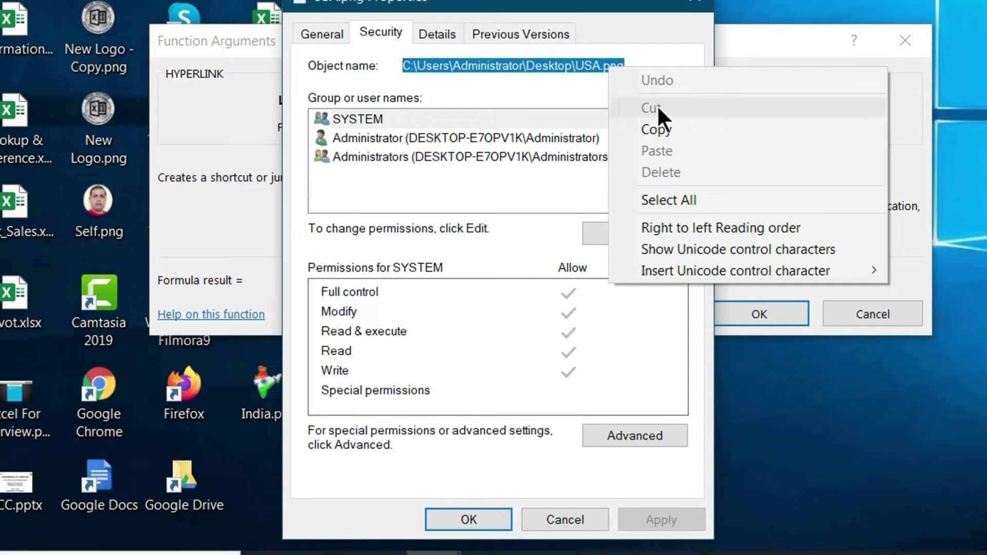
{"action": "left_click", "coordinate": [666, 126]}
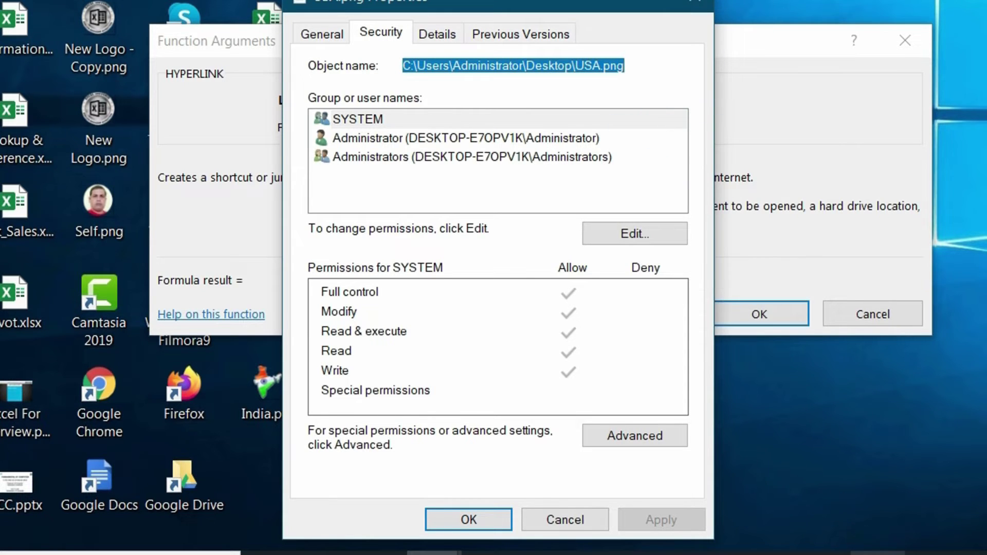
- Complete A6's HYPERLINK function in Excel with the copied USA.png path as link location and USA as friendly name, and test the link
{"action": "left_click", "coordinate": [723, 284]}
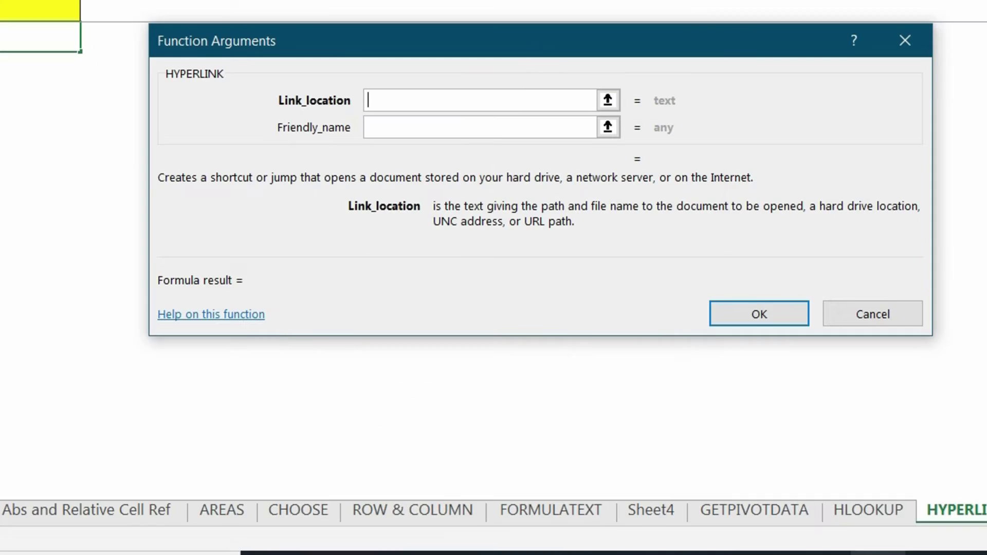
{"action": "right_click", "coordinate": [446, 100]}
{"action": "left_click", "coordinate": [490, 161]}
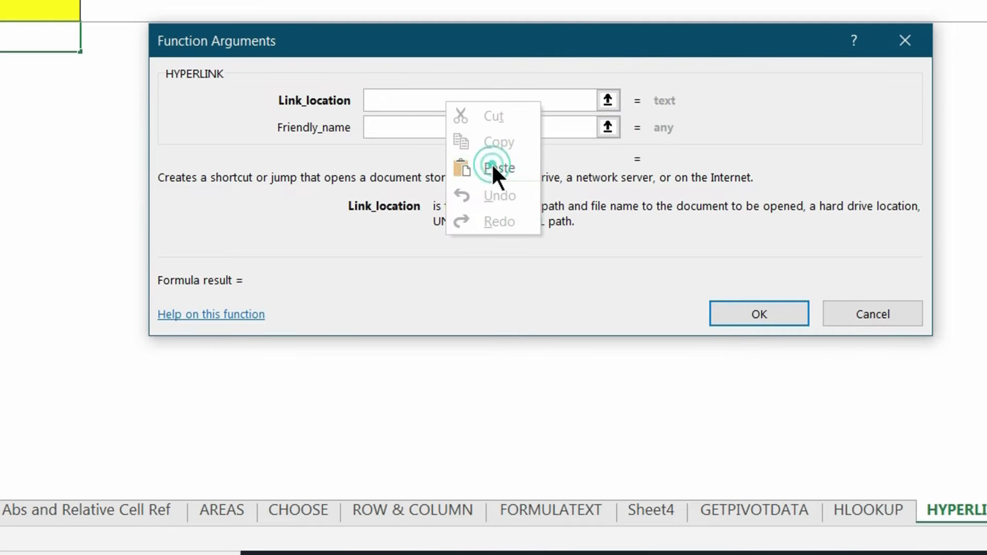
{"action": "left_click", "coordinate": [436, 131]}
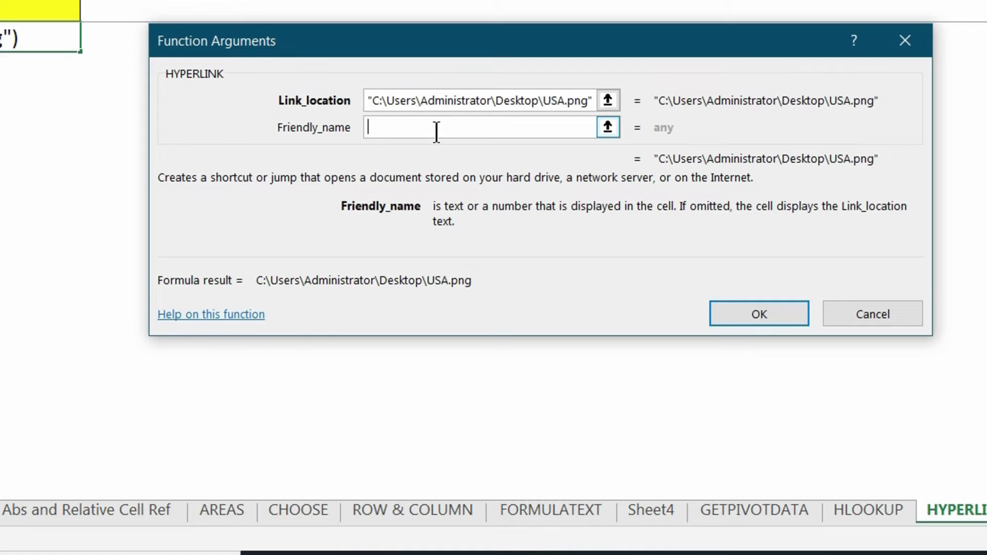
{"action": "type", "text": "USA"}
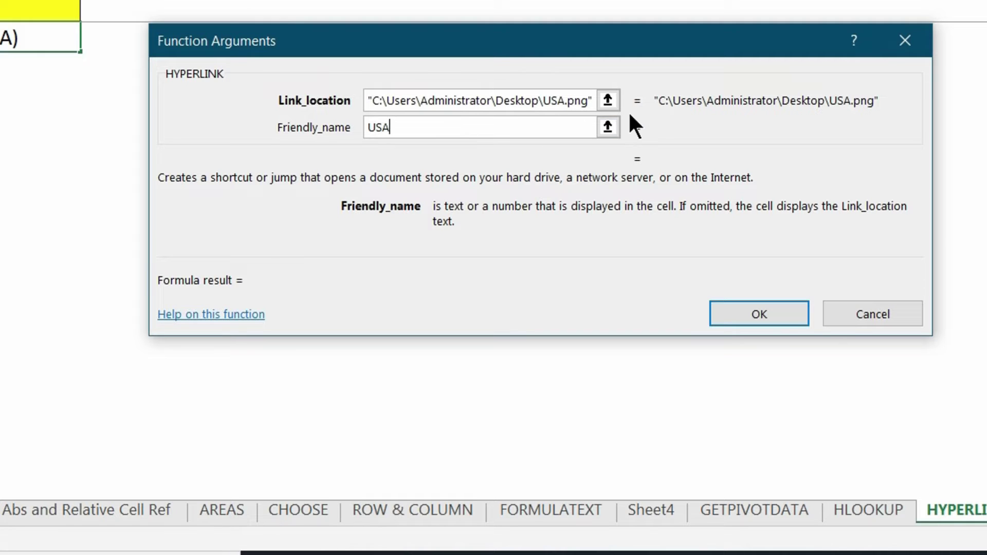
{"action": "left_click_drag", "start_coordinate": [649, 97], "coordinate": [751, 104]}
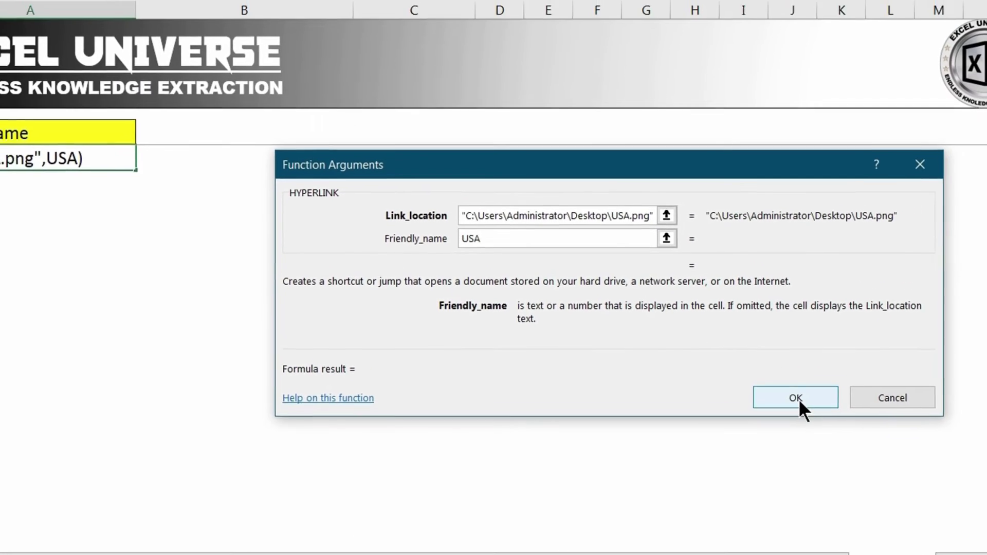
{"action": "left_click", "coordinate": [798, 399]}
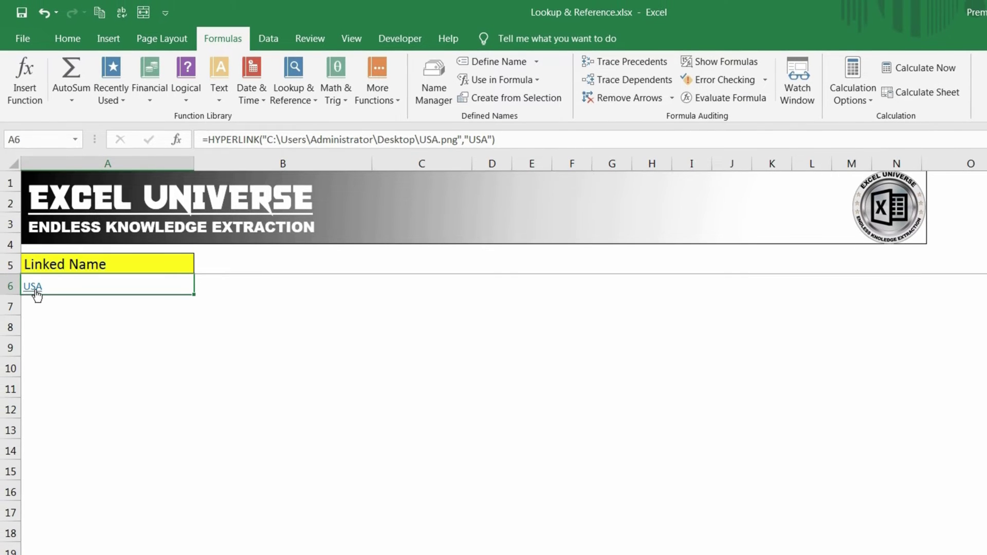
{"action": "left_click", "coordinate": [35, 289]}
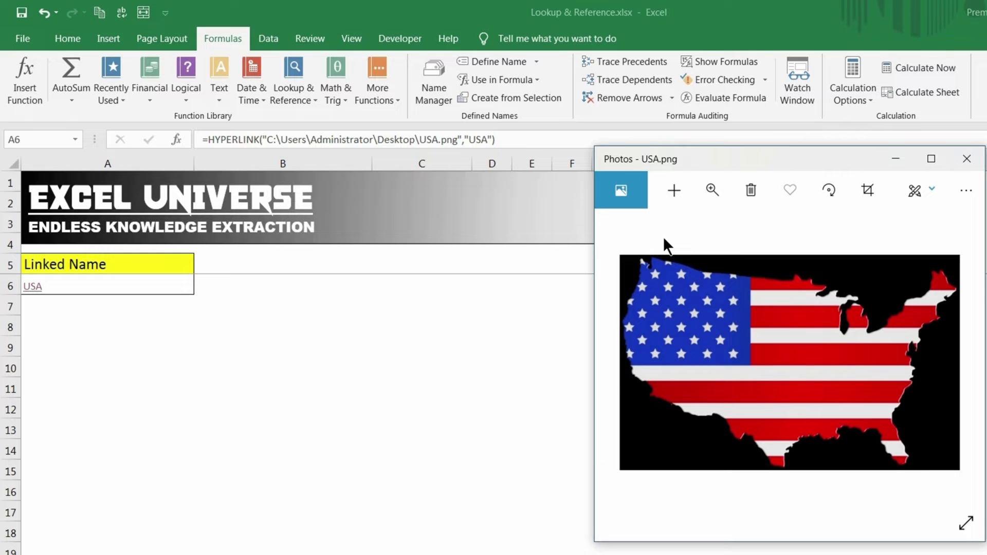
{"action": "left_click", "coordinate": [967, 159]}
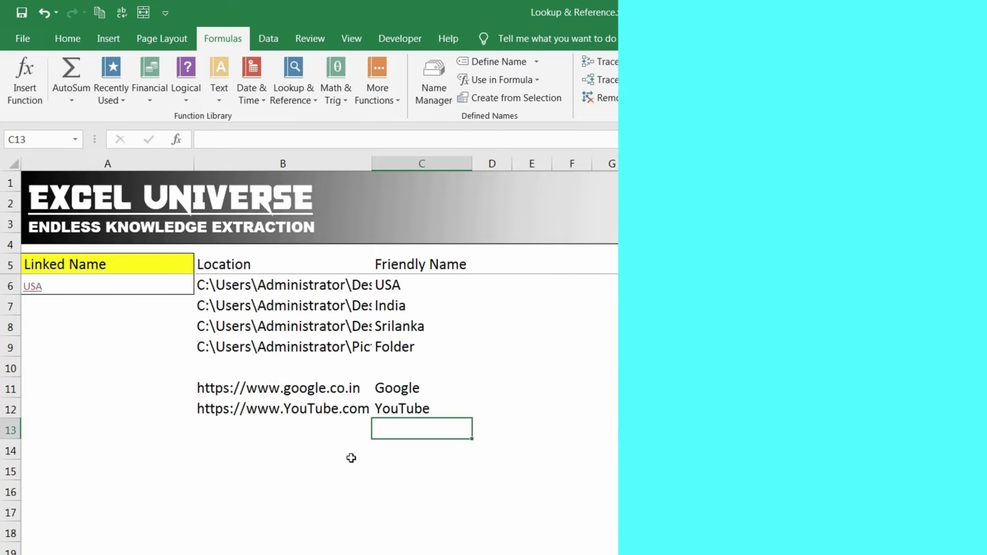
- Fit column B's width to its location paths and review the location and friendly name entries in rows 7 to 12
{"action": "left_click_drag", "start_coordinate": [218, 305], "coordinate": [383, 329]}
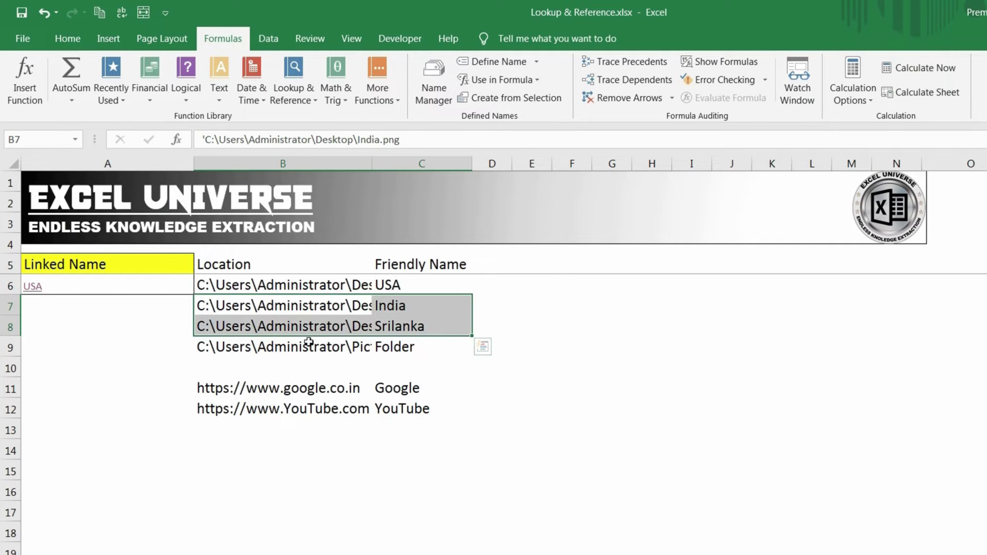
{"action": "left_click", "coordinate": [327, 308]}
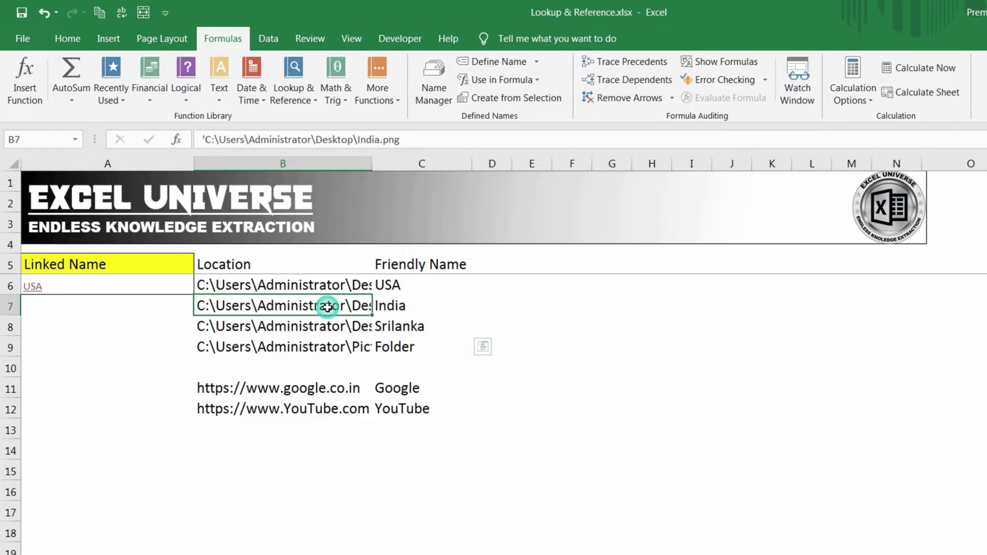
{"action": "double_click", "coordinate": [372, 164]}
{"action": "left_click", "coordinate": [371, 347]}
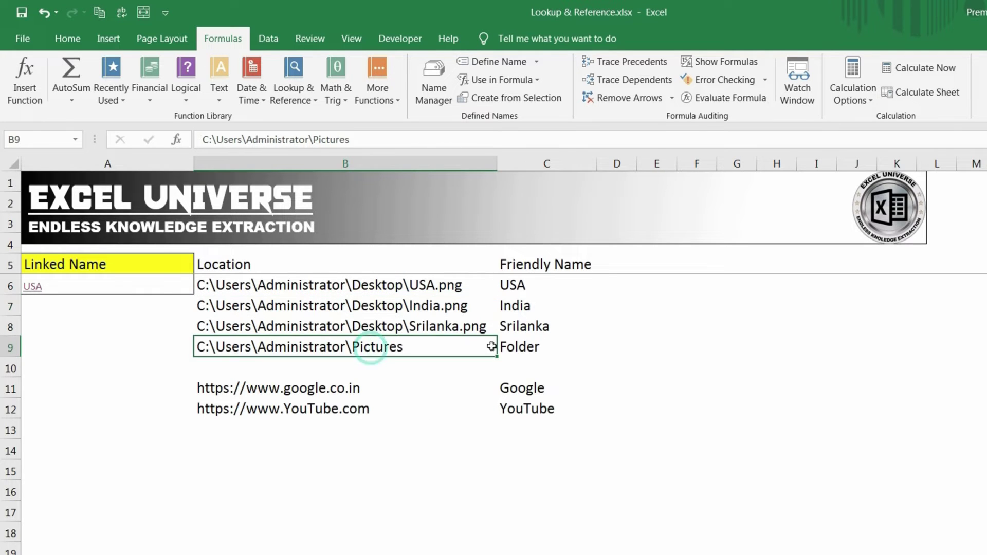
{"action": "left_click", "coordinate": [533, 346]}
{"action": "left_click_drag", "start_coordinate": [226, 391], "coordinate": [520, 388]}
{"action": "left_click_drag", "start_coordinate": [327, 411], "coordinate": [512, 408]}
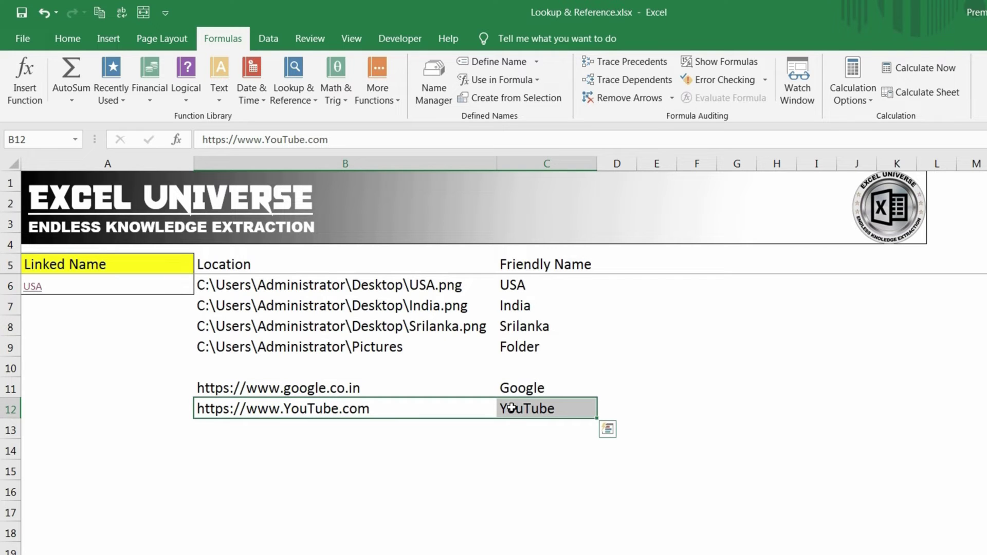
{"action": "left_click", "coordinate": [419, 469]}
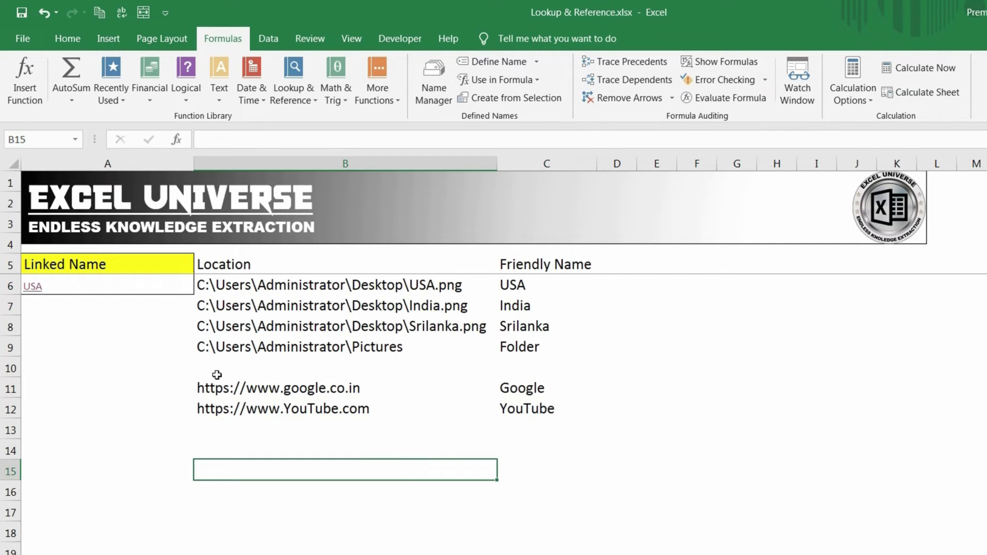
- Enter the formula =HYPERLINK(B7,C7) in cell A7
{"action": "left_click", "coordinate": [140, 312]}
{"action": "left_click", "coordinate": [140, 312]}
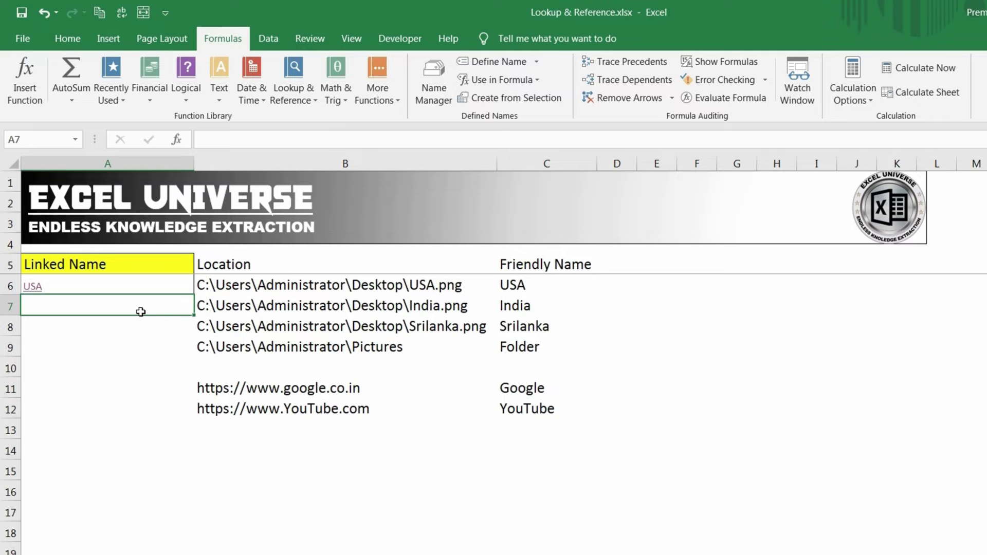
{"action": "type", "text": "=hyp"}
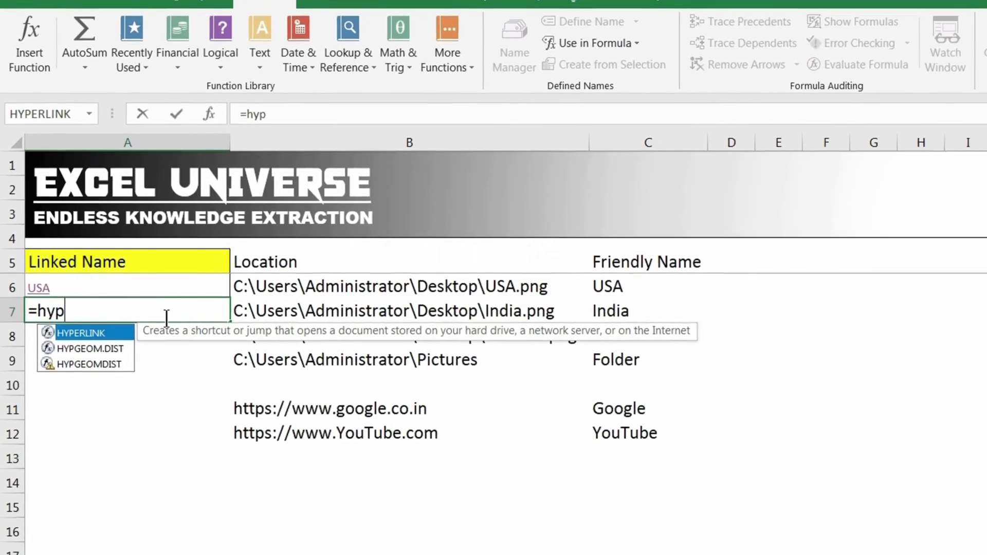
{"action": "key", "text": "Tab"}
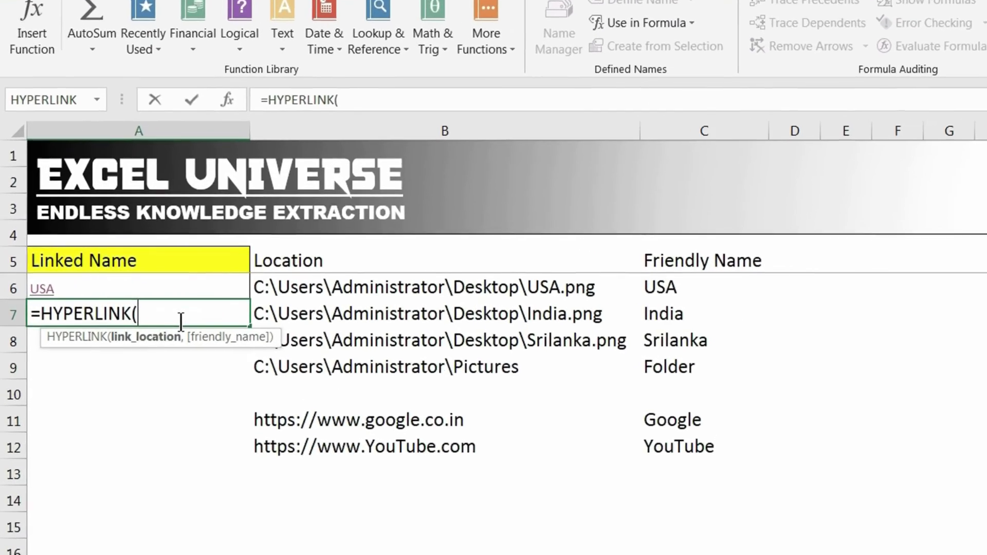
{"action": "left_click", "coordinate": [348, 326]}
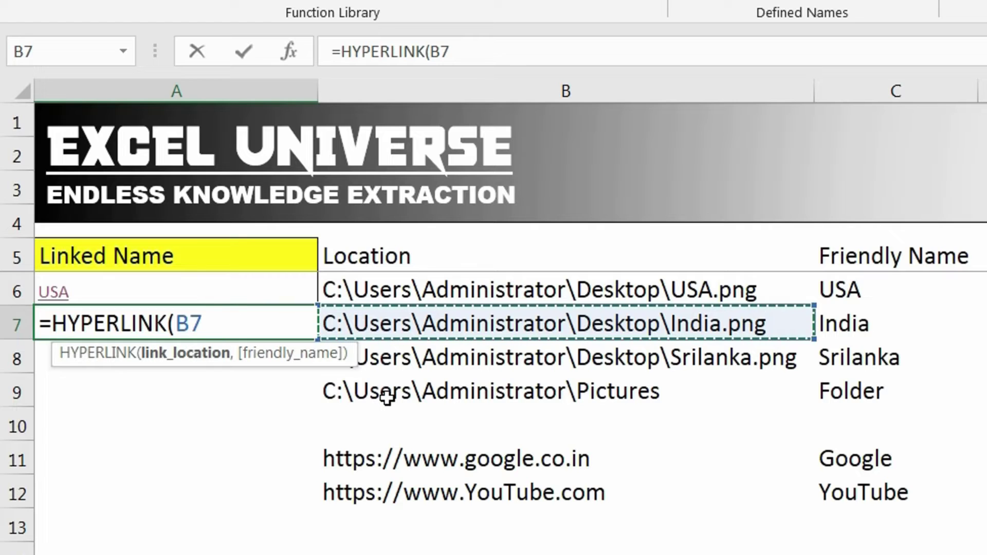
{"action": "type", "text": ","}
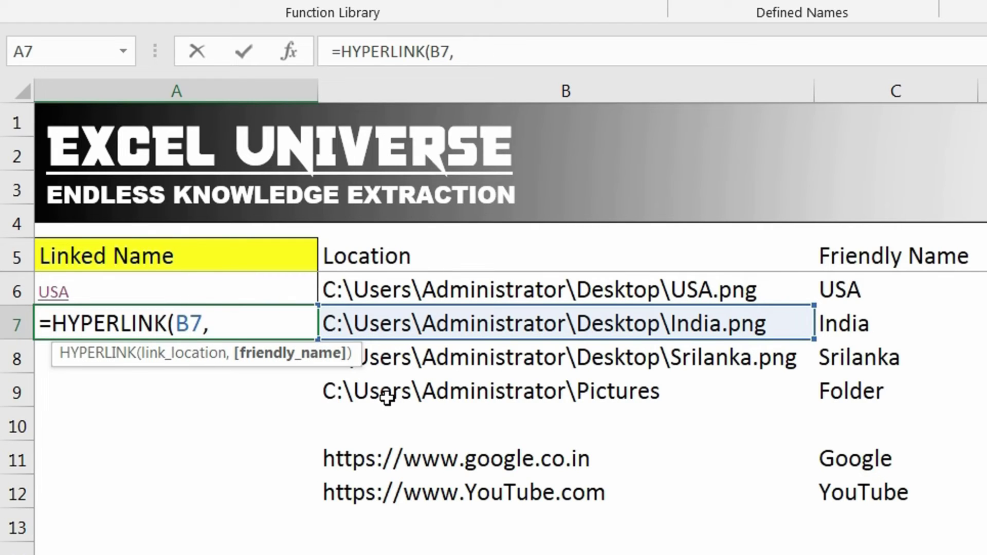
{"action": "left_click", "coordinate": [854, 320]}
{"action": "type", "text": ")"}
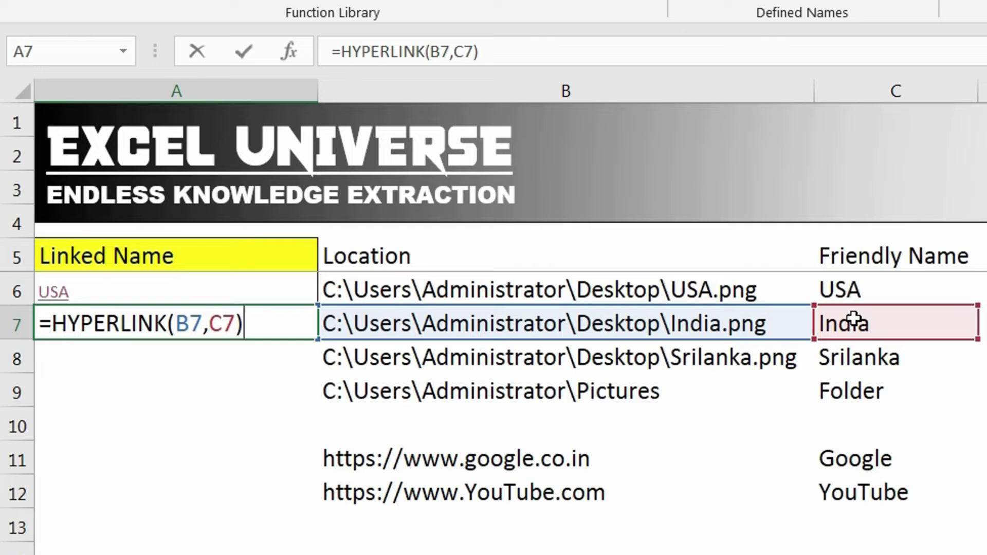
{"action": "key", "text": "Return"}
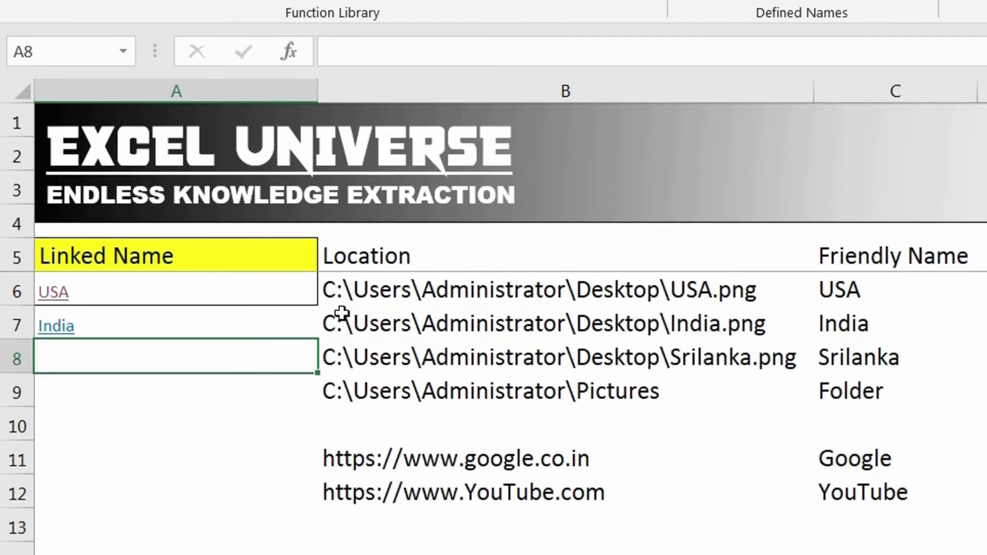
- Copy the HYPERLINK formula from A7 down through A12
{"action": "key", "text": "ctrl+c"}
{"action": "left_click", "coordinate": [179, 321]}
{"action": "key", "text": "ctrl+c"}
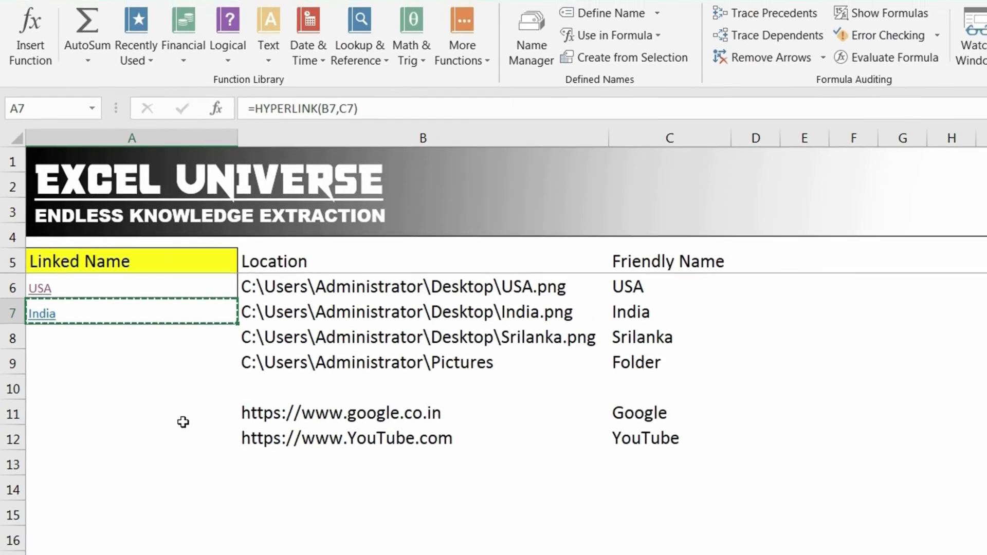
{"action": "left_click_drag", "start_coordinate": [183, 337], "coordinate": [188, 444]}
{"action": "key", "text": "ctrl+v"}
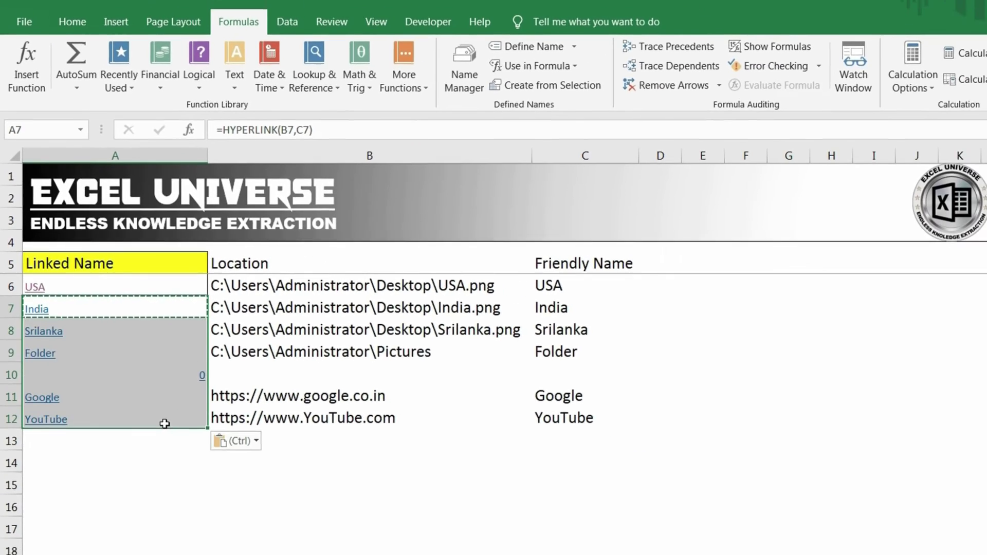
- Clear the copied formula from cell A10, beside the blank location row
{"action": "left_click", "coordinate": [251, 404]}
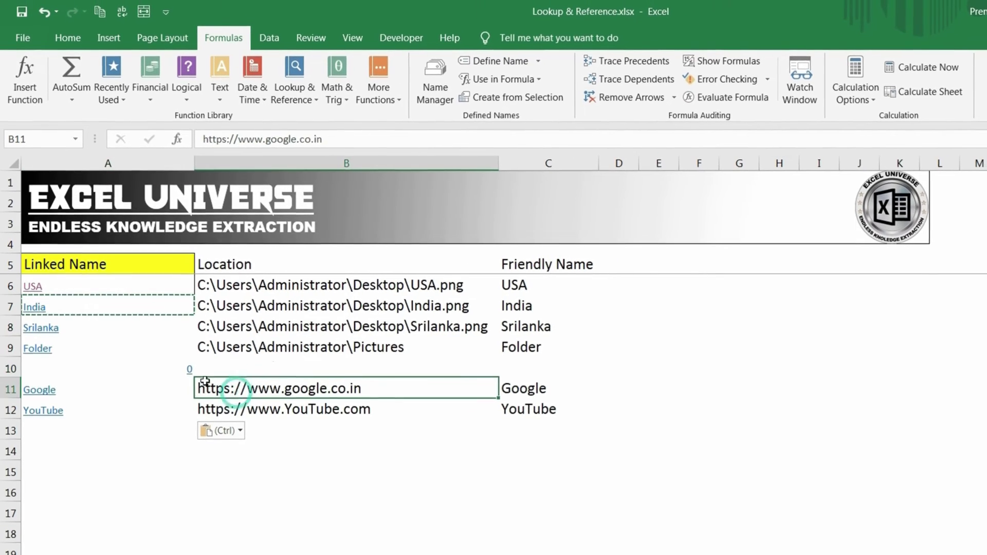
{"action": "left_click", "coordinate": [211, 370]}
{"action": "key", "text": "Left"}
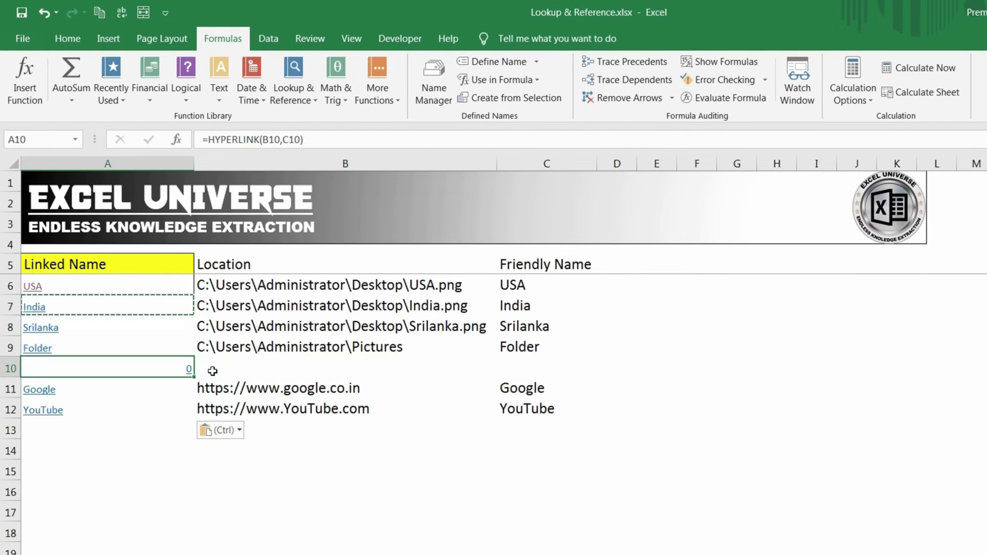
{"action": "key", "text": "Delete"}
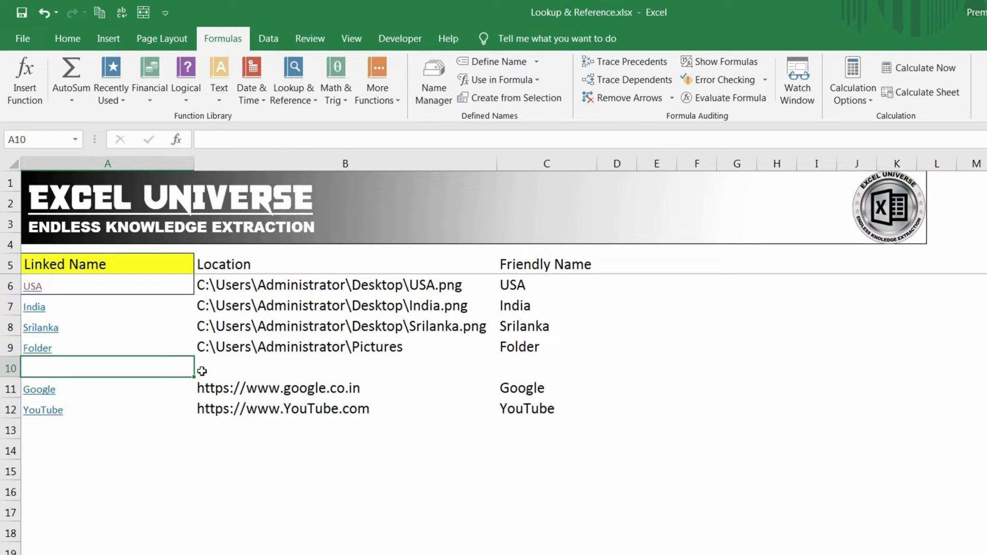
- Test the India, Folder and Google links in the Linked Name column, closing the India picture after viewing it
{"action": "left_click", "coordinate": [43, 307]}
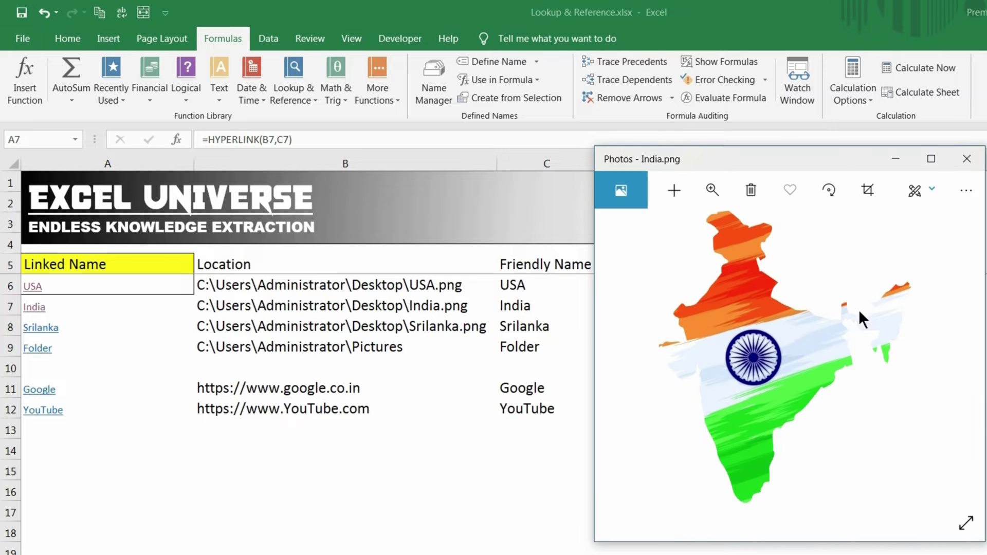
{"action": "left_click", "coordinate": [953, 165]}
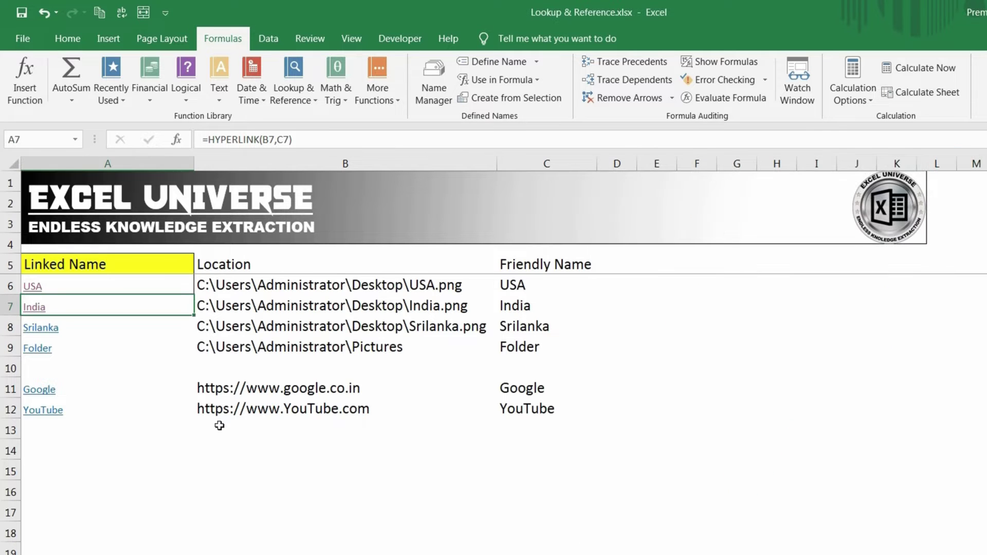
{"action": "left_click", "coordinate": [47, 348]}
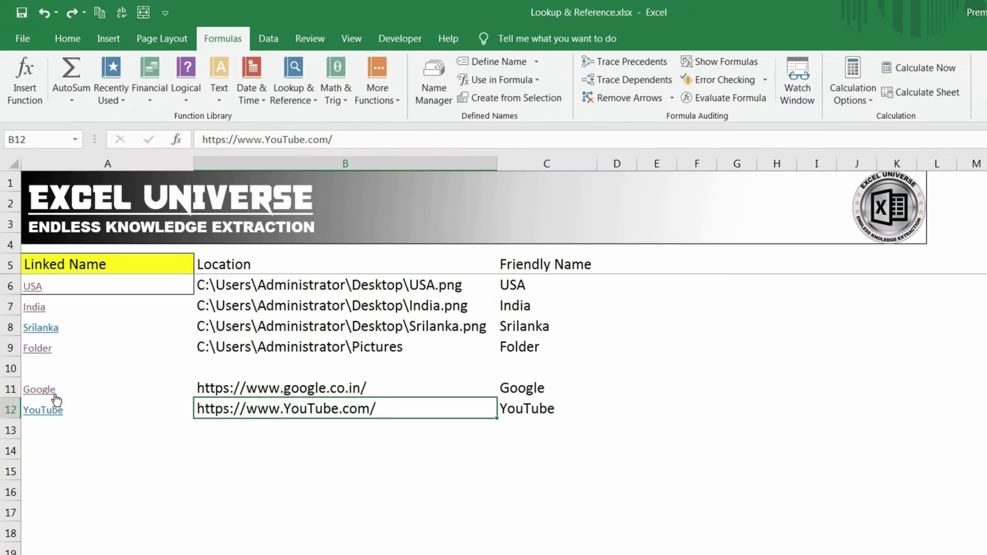
{"action": "left_click", "coordinate": [50, 393]}
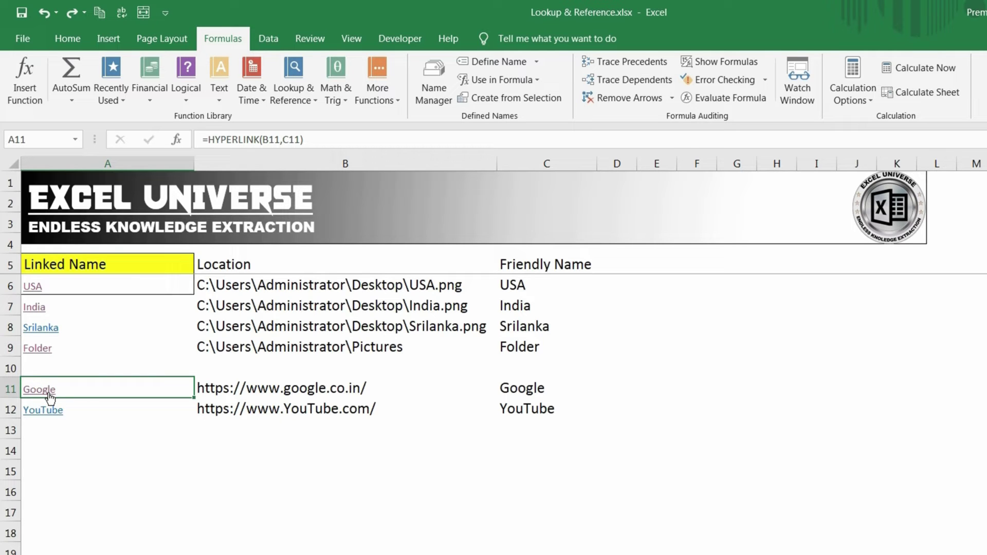
{"action": "left_click", "coordinate": [49, 394]}
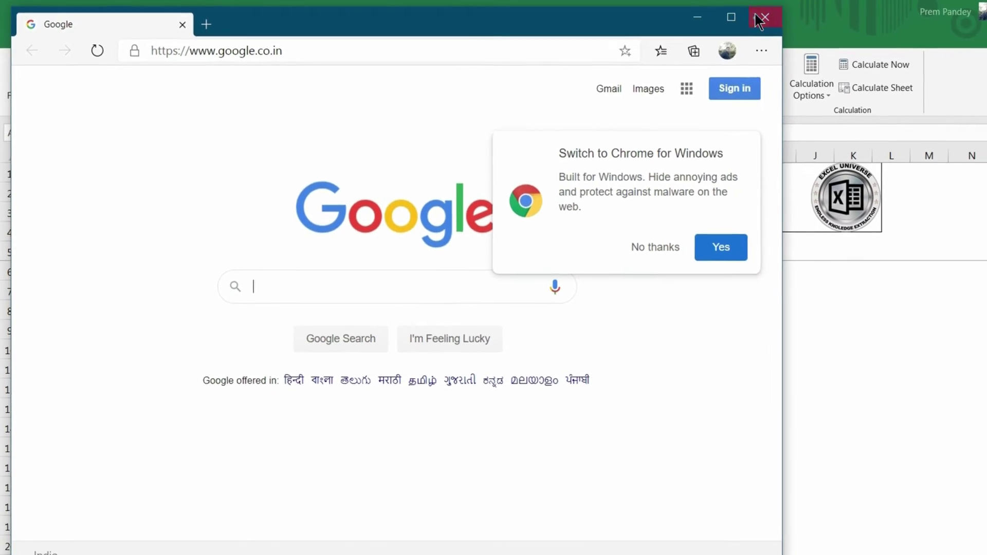
- Close the Google browser window and delete the blank row 10 from the HYPERLINK sheet
{"action": "left_click", "coordinate": [756, 15]}
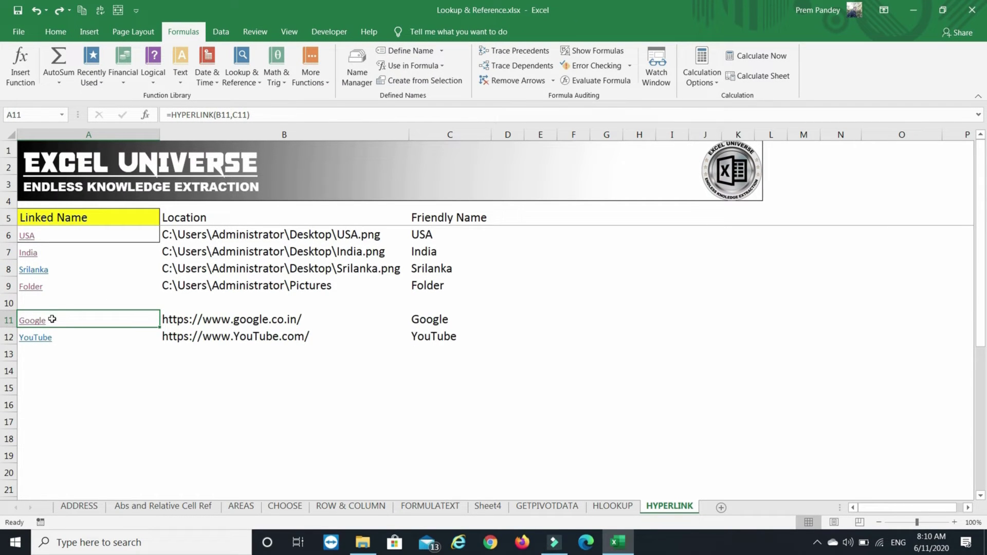
{"action": "left_click", "coordinate": [9, 303]}
{"action": "key", "text": "ctrl+minus"}
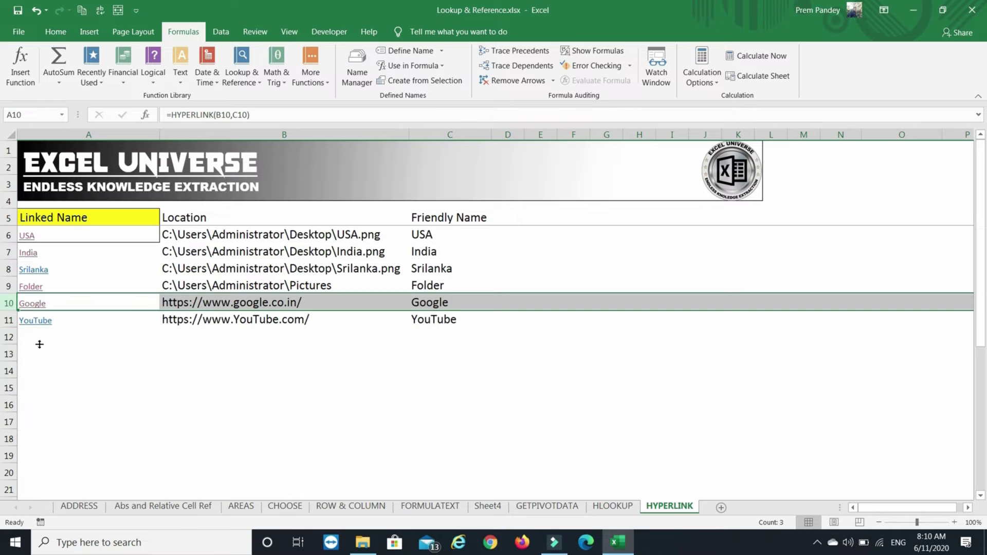
- Copy the plain formatting of blank cell A13 onto the linked names in A6:A11 with Format Painter
{"action": "left_click", "coordinate": [55, 361]}
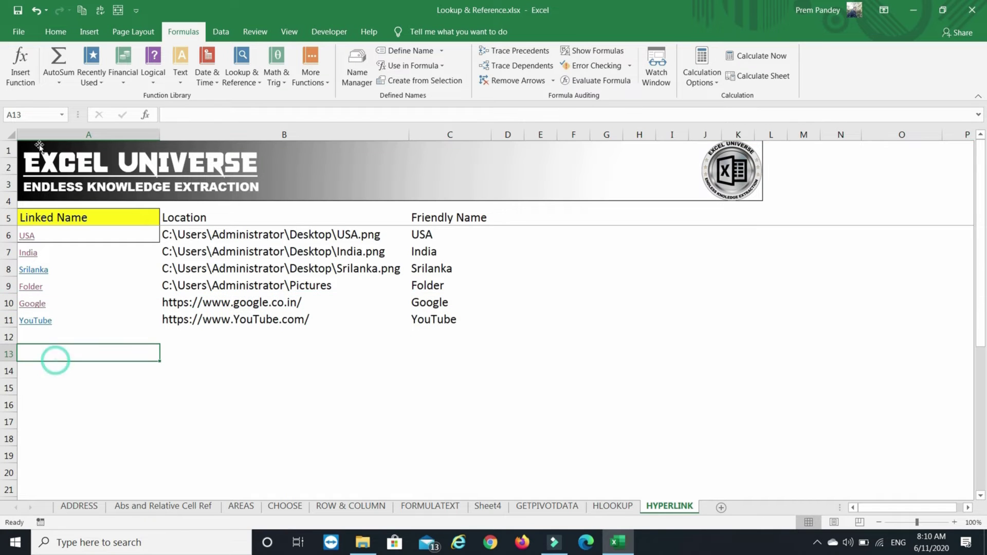
{"action": "left_click", "coordinate": [54, 31]}
{"action": "left_click", "coordinate": [46, 81]}
{"action": "left_click_drag", "start_coordinate": [51, 236], "coordinate": [60, 324]}
{"action": "left_click", "coordinate": [88, 350]}
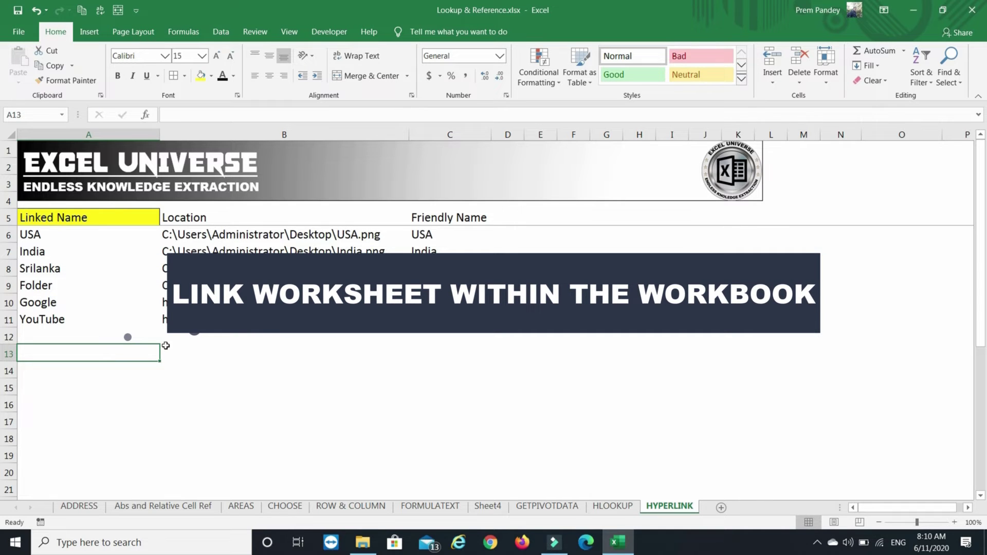
- Enter the sheet locations #ADDRESS!A1, #AREAS!G5, #FORMULATEXT!D5 and #HLOOKUP!A9 in cells B13 to B16
{"action": "left_click", "coordinate": [163, 349]}
{"action": "type", "text": "#ADDRESS!A1"}
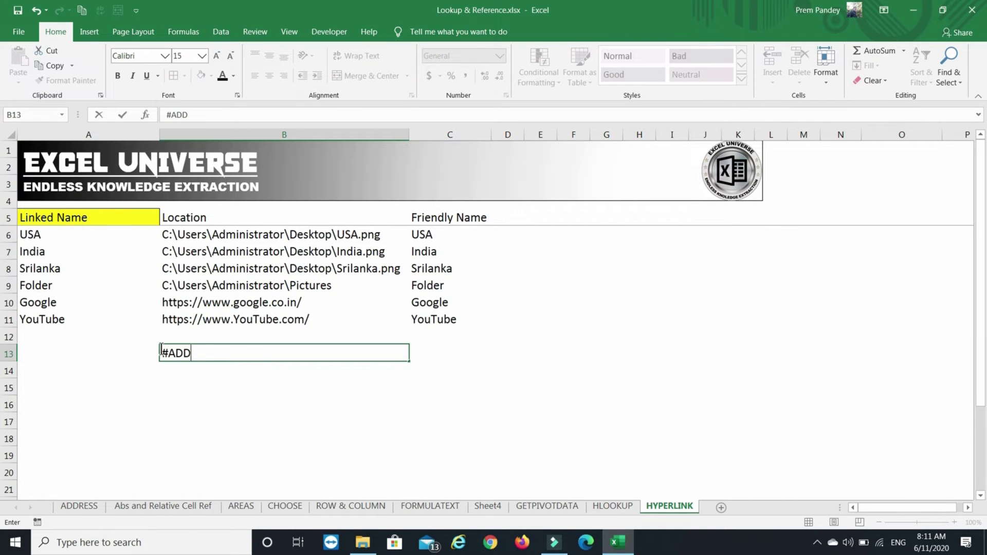
{"action": "key", "text": "Return"}
{"action": "type", "text": "#AREAS!G5"}
{"action": "key", "text": "Return"}
{"action": "type", "text": "#FORMULATEXT!D5"}
{"action": "key", "text": "Return"}
{"action": "type", "text": "#HLOOKUP!A9"}
{"action": "key", "text": "Return"}
- Fill C13:C16 with the friendly names Address, Areas, Formulatext and Hlookup, using Flash Fill for the last two
{"action": "left_click", "coordinate": [443, 346]}
{"action": "type", "text": "aDDRESS"}
{"action": "key", "text": "Return"}
{"action": "type", "text": "Areas"}
{"action": "key", "text": "Return"}
{"action": "left_click", "coordinate": [198, 353]}
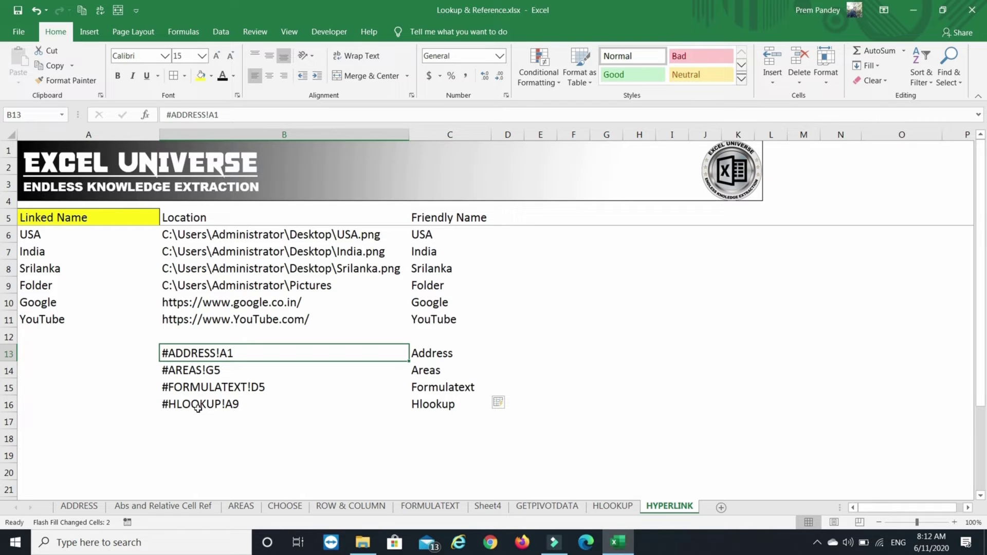
- Create a new blank workbook and set the font size of all cells on Sheet1 to 15
{"action": "left_click", "coordinate": [25, 30]}
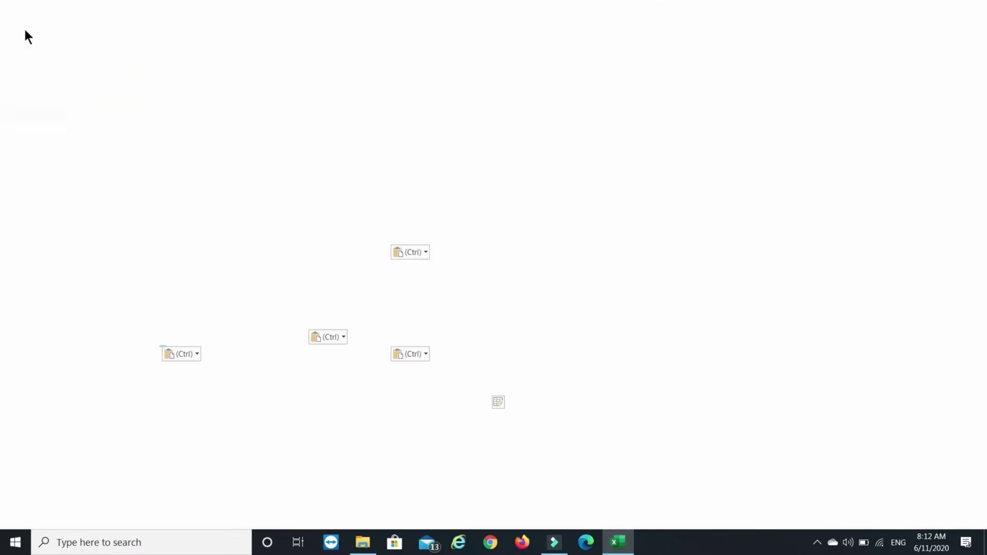
{"action": "left_click", "coordinate": [156, 129]}
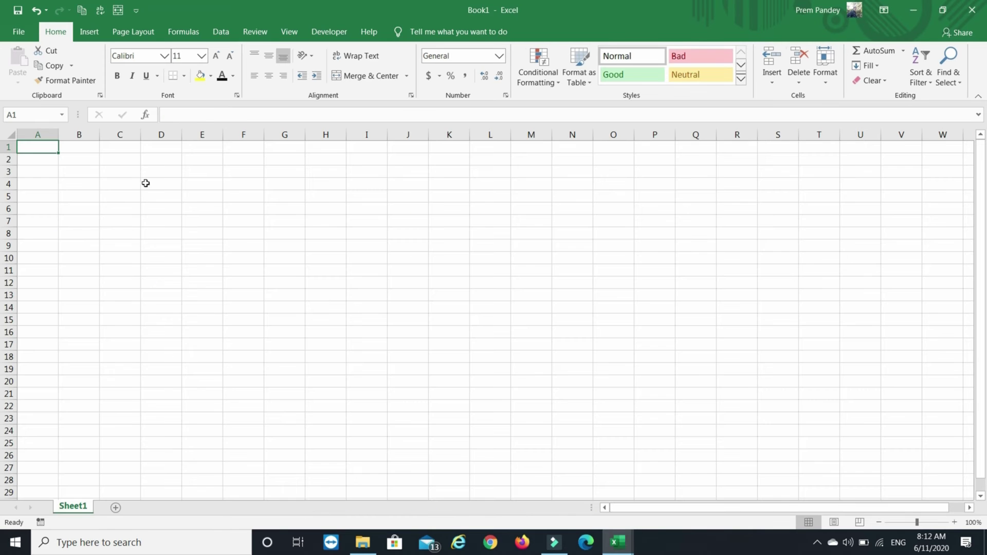
{"action": "key", "text": "ctrl+a"}
{"action": "left_click", "coordinate": [183, 56]}
{"action": "type", "text": "15"}
{"action": "key", "text": "Return"}
- Add a second worksheet and enter =CELL("address",Sheet2!A1) in cell A1 of Sheet1
{"action": "left_click", "coordinate": [115, 508]}
{"action": "key", "text": "ctrl+a"}
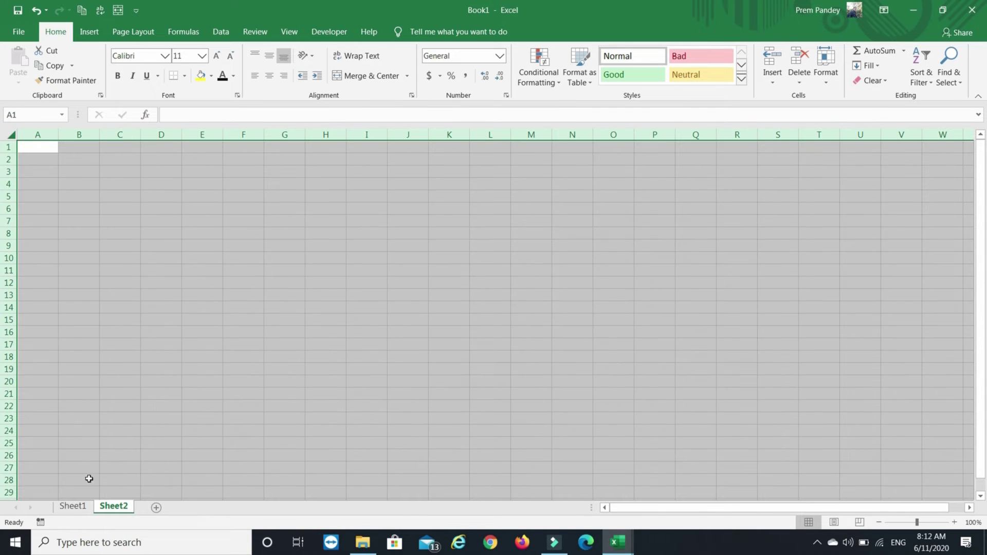
{"action": "left_click", "coordinate": [73, 508]}
{"action": "left_click", "coordinate": [41, 155]}
{"action": "type", "text": "=CELL(add"}
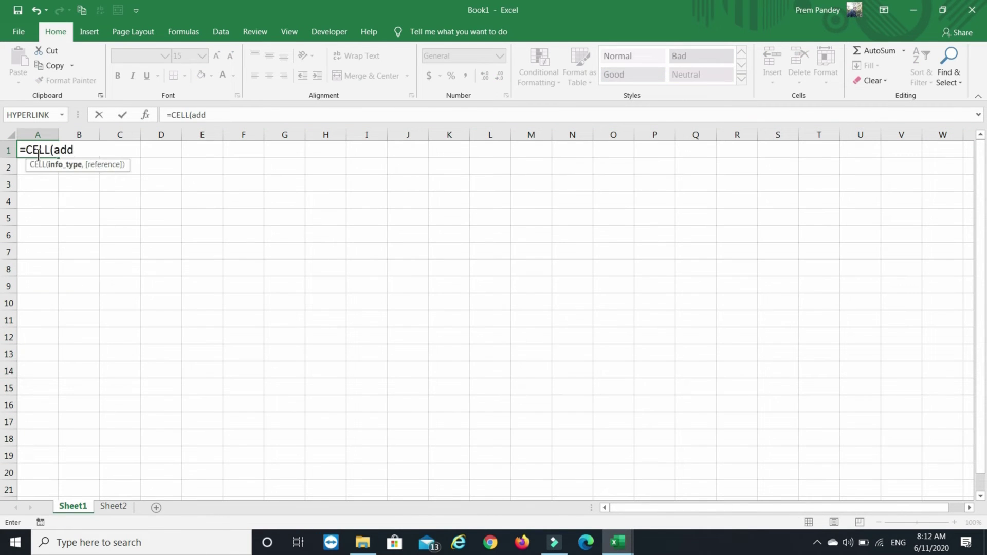
{"action": "key", "text": "Tab"}
{"action": "type", "text": ","}
{"action": "left_click", "coordinate": [113, 508]}
{"action": "left_click", "coordinate": [56, 146]}
{"action": "key", "text": "Return"}
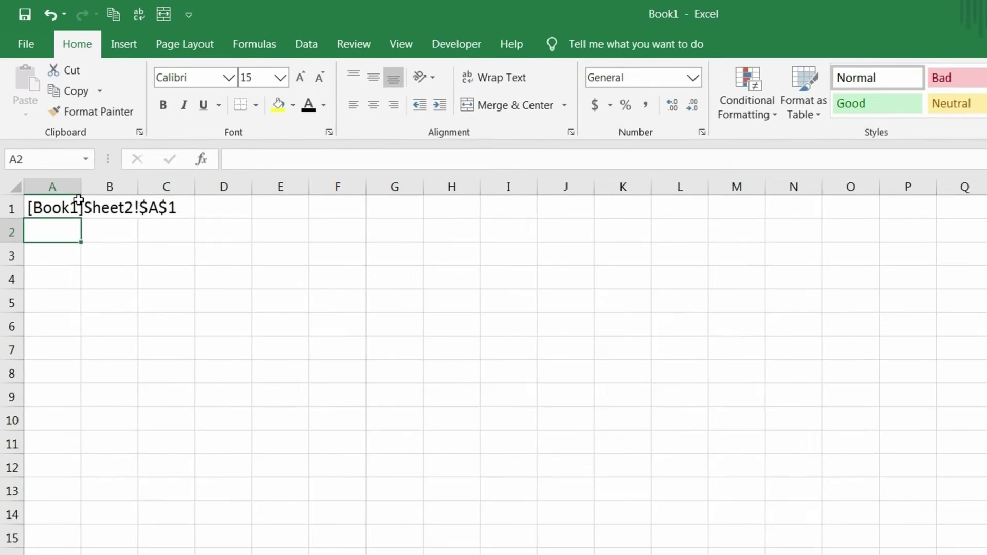
- Save the workbook to the Desktop as My Excel and re-enter the CELL formula in A1 to refresh it
{"action": "key", "text": "F12"}
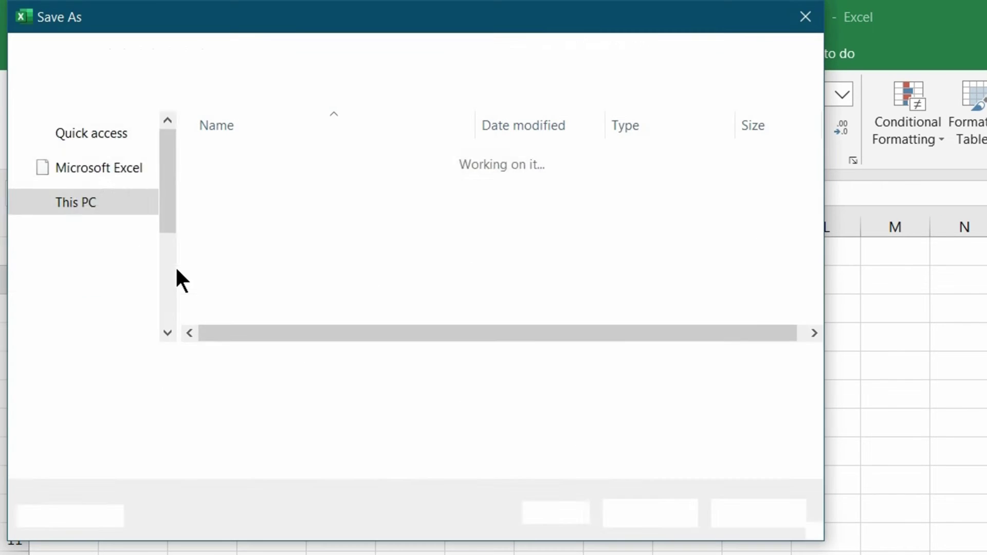
{"action": "left_click", "coordinate": [88, 125]}
{"action": "type", "text": "My Excel"}
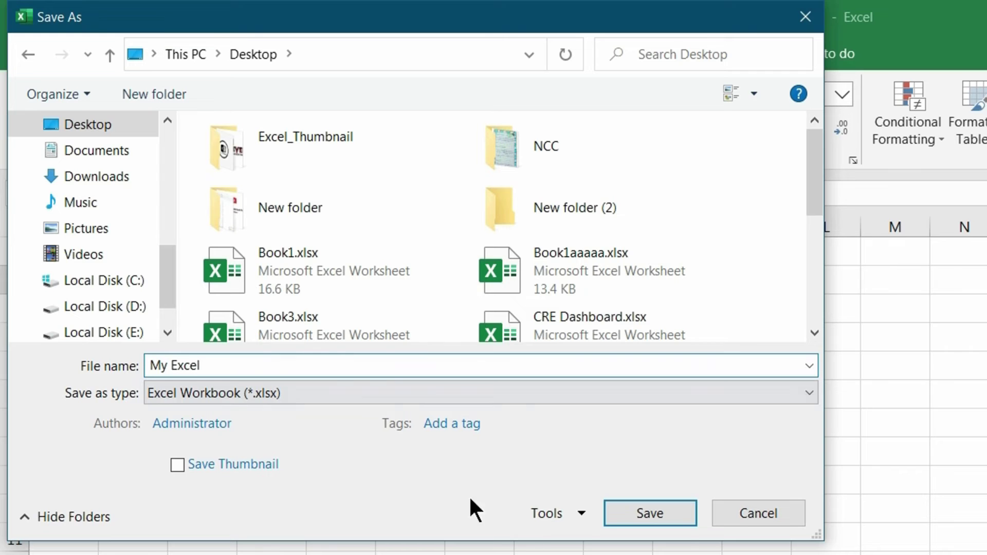
{"action": "left_click", "coordinate": [685, 519]}
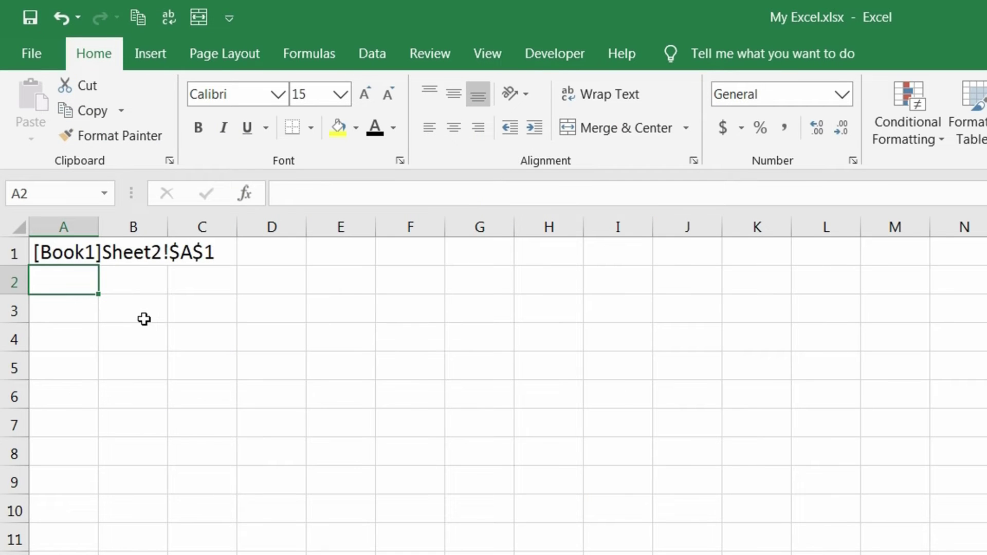
{"action": "key", "text": "Return"}
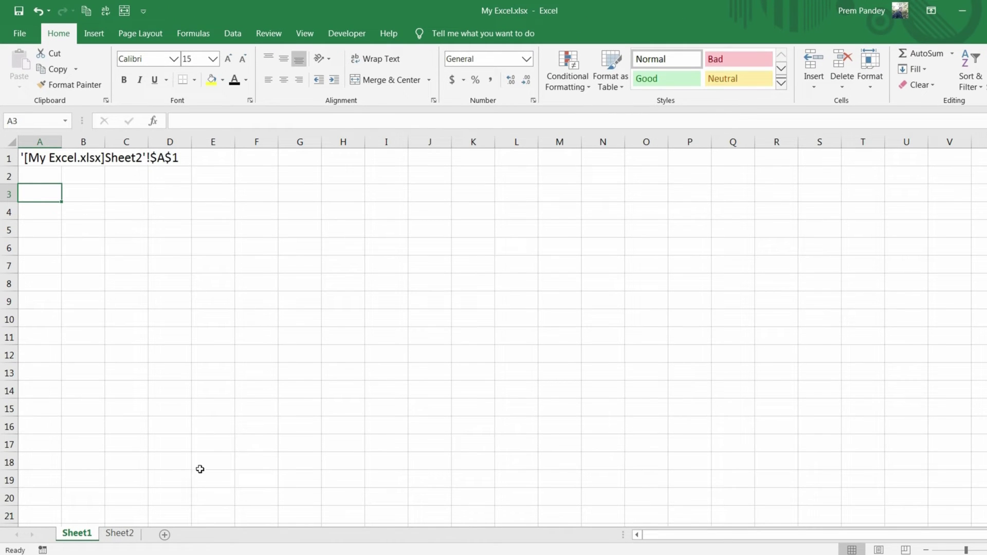
- Add a new worksheet and rename it Jan To March
{"action": "left_click", "coordinate": [164, 536]}
{"action": "double_click", "coordinate": [135, 535]}
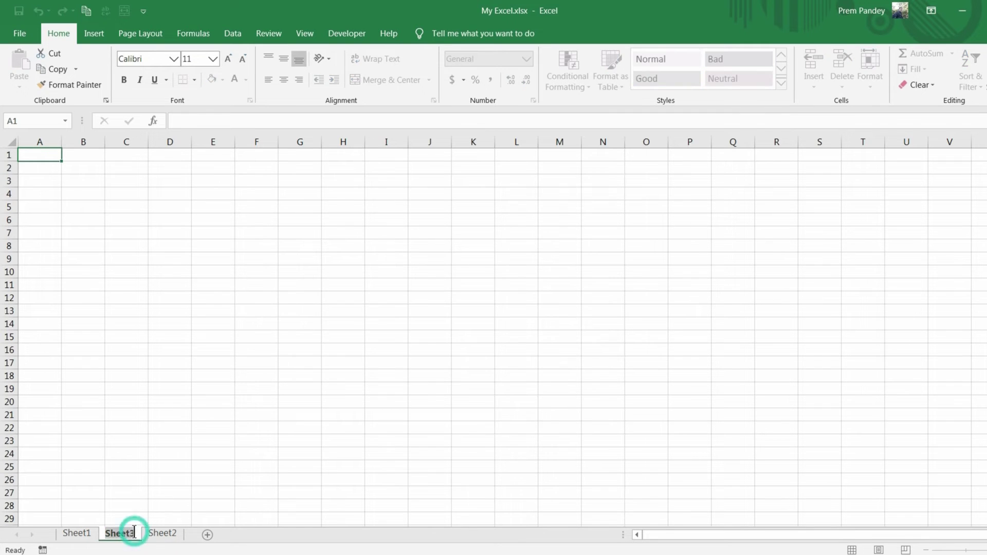
{"action": "type", "text": "J"}
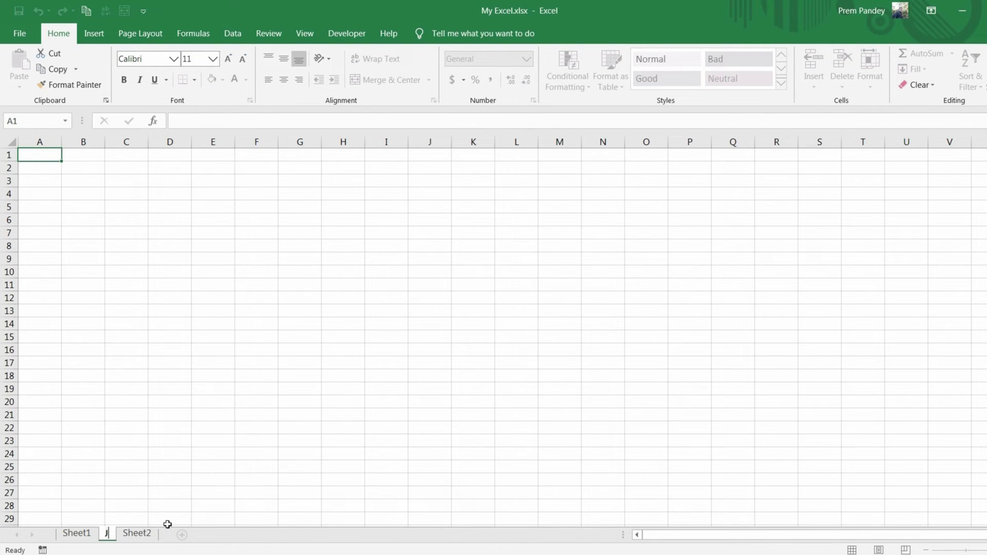
{"action": "type", "text": "an To March"}
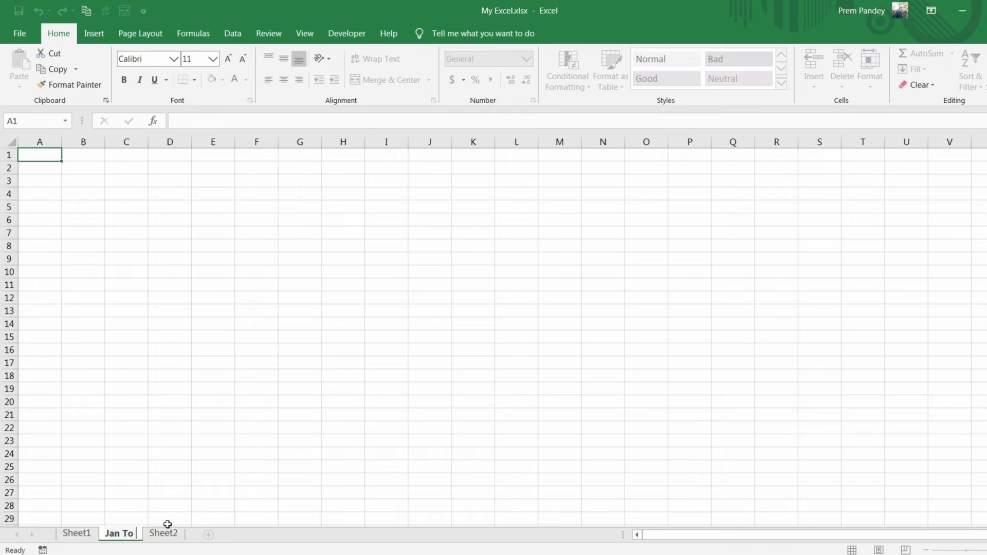
{"action": "key", "text": "Return"}
- In cell A3 of Sheet1, enter a CELL formula returning the "address" of cell A1 on the Jan To March sheet
{"action": "left_click", "coordinate": [93, 535]}
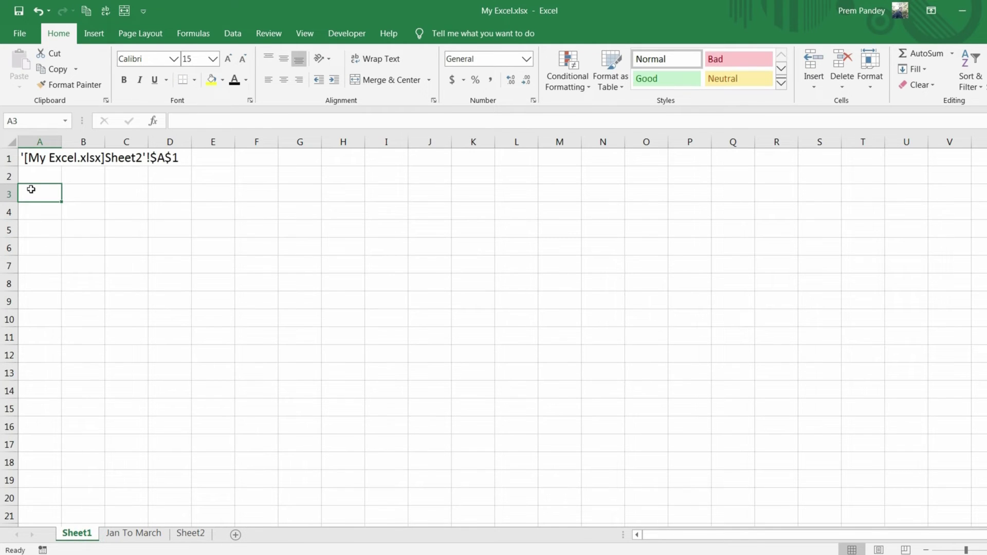
{"action": "type", "text": "=cell"}
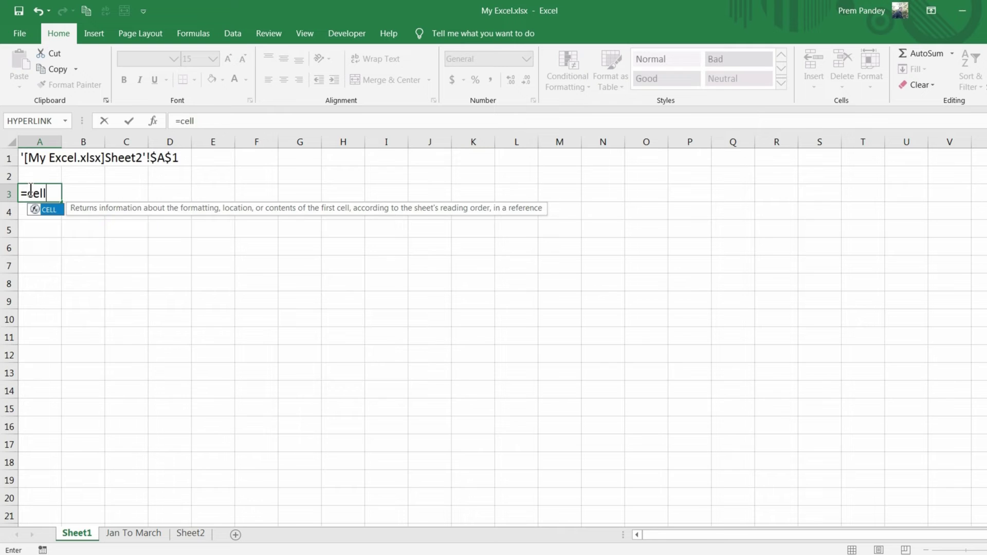
{"action": "key", "text": "Tab"}
{"action": "type", "text": "add"}
{"action": "key", "text": "Tab"}
{"action": "type", "text": ","}
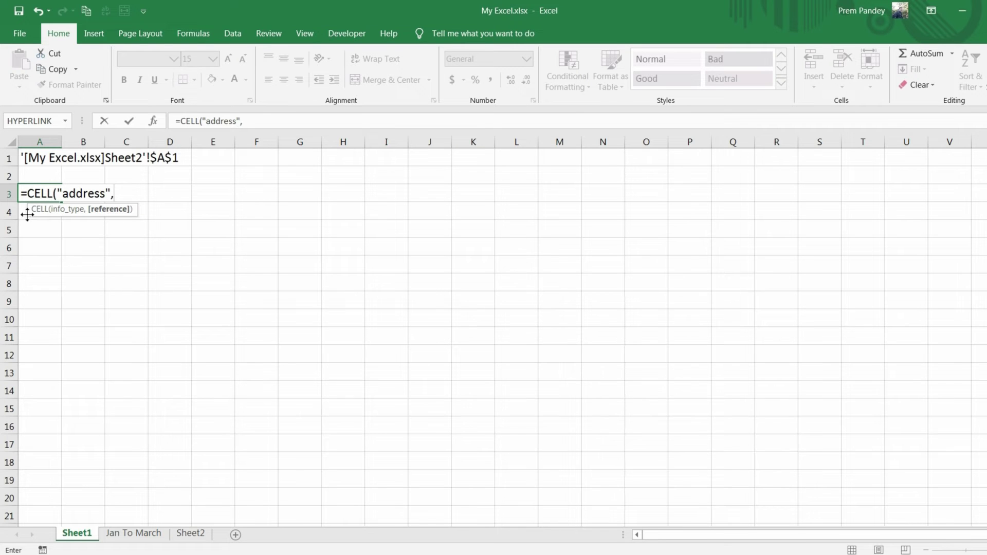
{"action": "left_click", "coordinate": [135, 535]}
{"action": "left_click", "coordinate": [55, 157]}
{"action": "key", "text": "Return"}
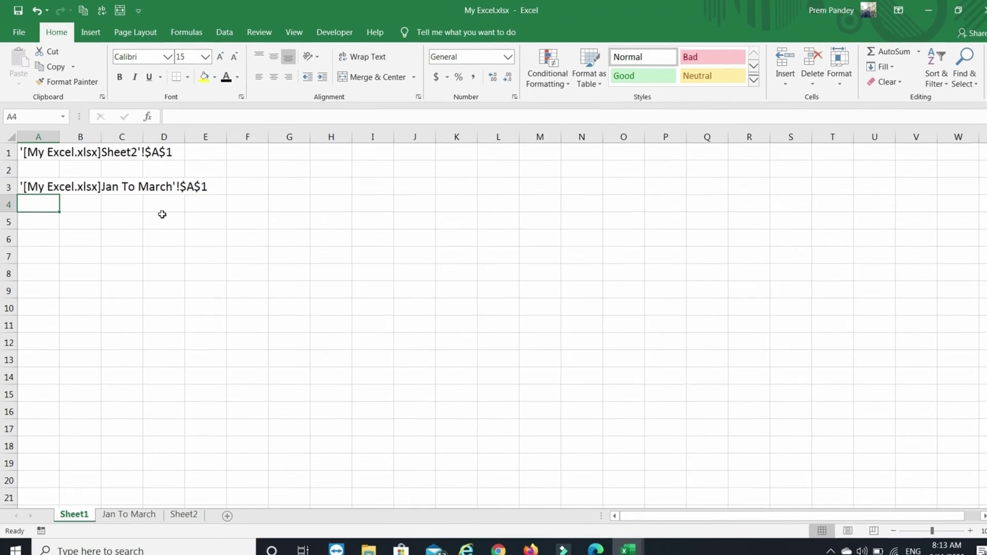
- Switch back to the Lookup & Reference.xlsx workbook and select the sheet locations in B13:B16
{"action": "mouse_move", "coordinate": [615, 543]}
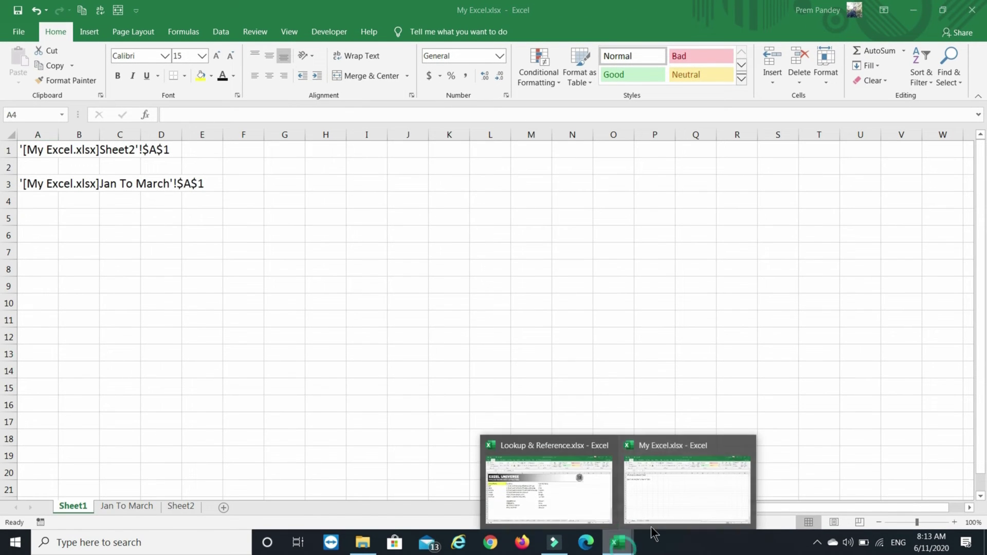
{"action": "left_click", "coordinate": [585, 486]}
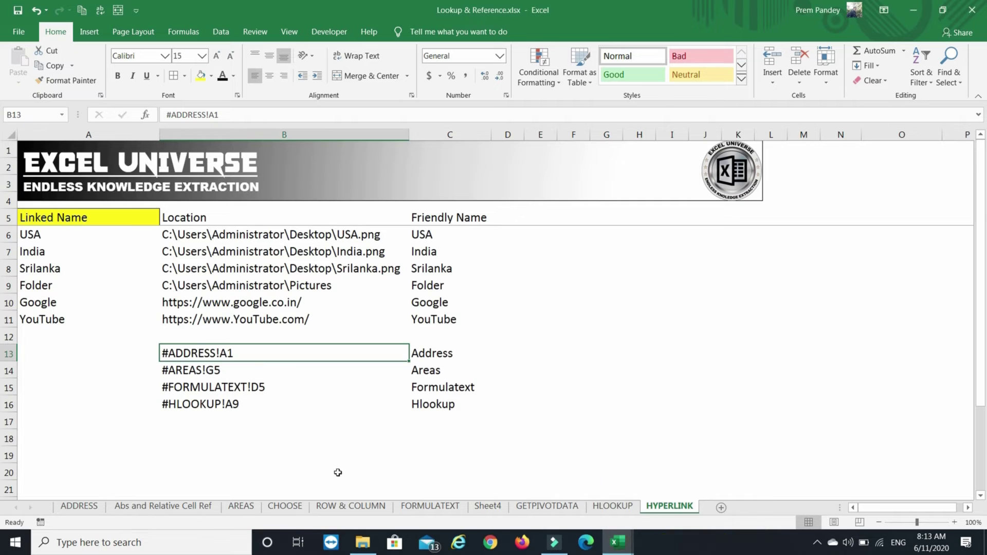
{"action": "left_click_drag", "start_coordinate": [201, 348], "coordinate": [206, 401]}
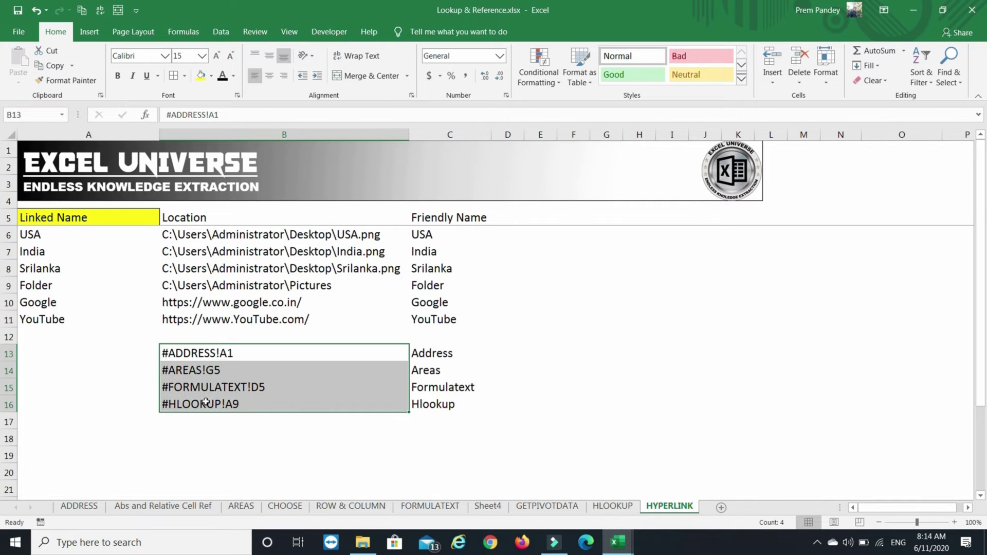
- Enter the formula =HYPERLINK(B13,C13) in cell A13
{"action": "left_click", "coordinate": [82, 354]}
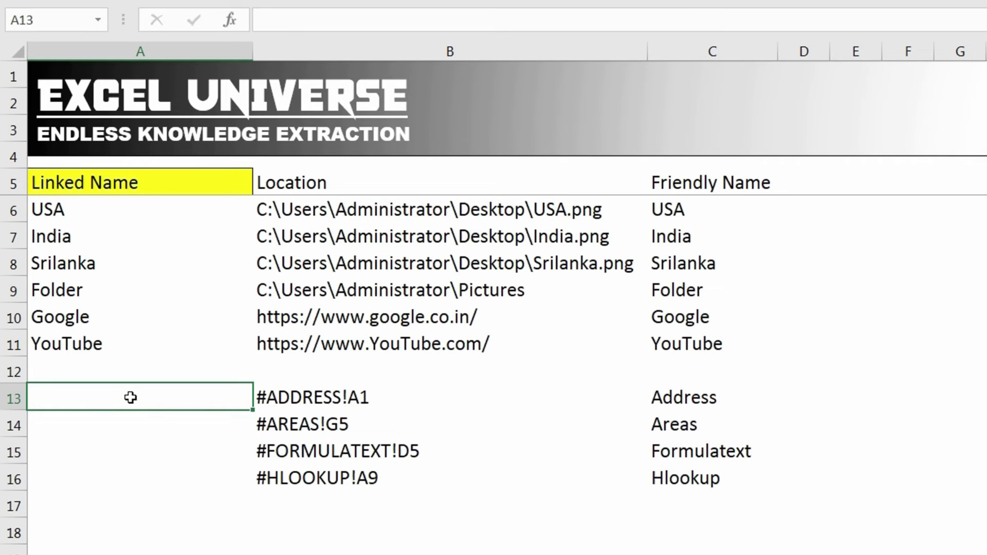
{"action": "type", "text": "=hy"}
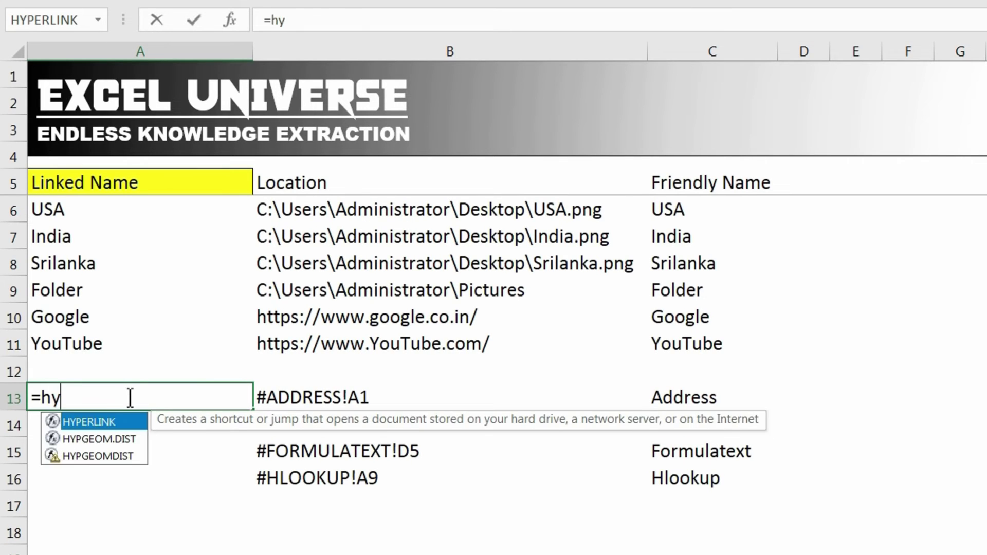
{"action": "key", "text": "Tab"}
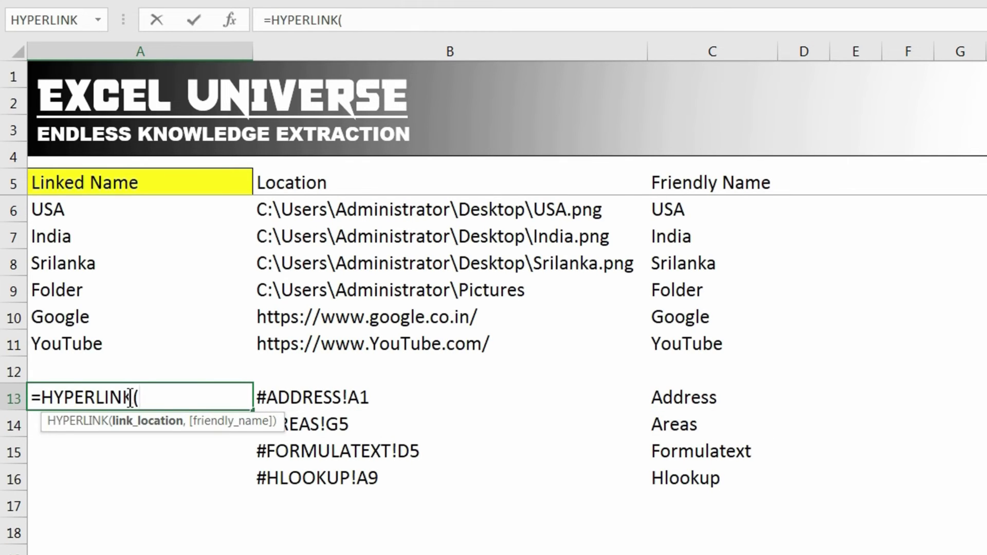
{"action": "key", "text": "Right"}
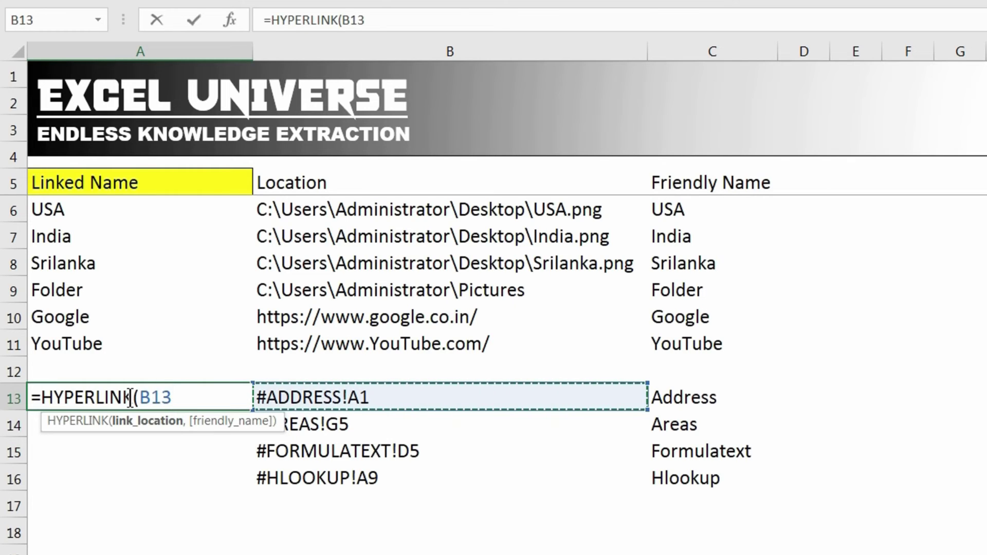
{"action": "type", "text": ","}
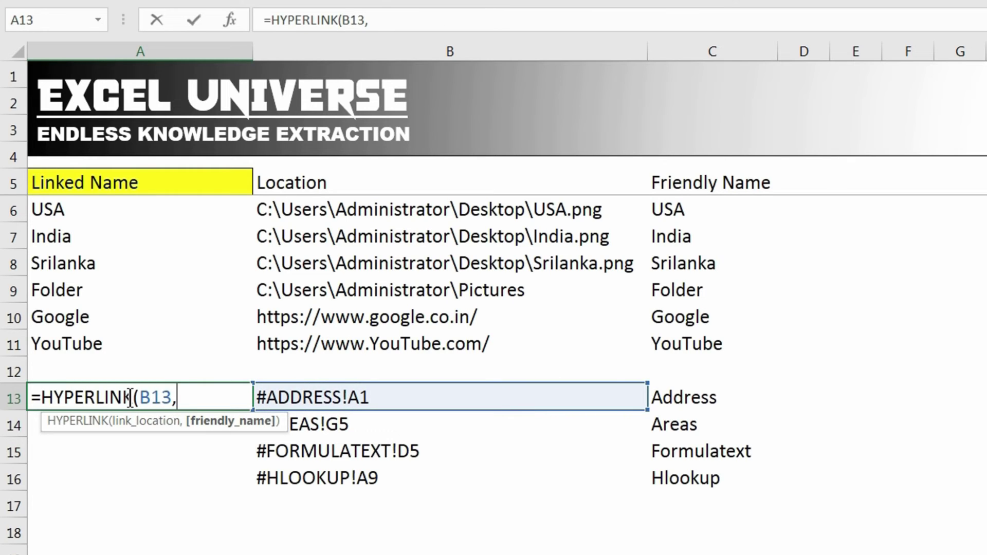
{"action": "key", "text": "Right"}
{"action": "key", "text": "Right"}
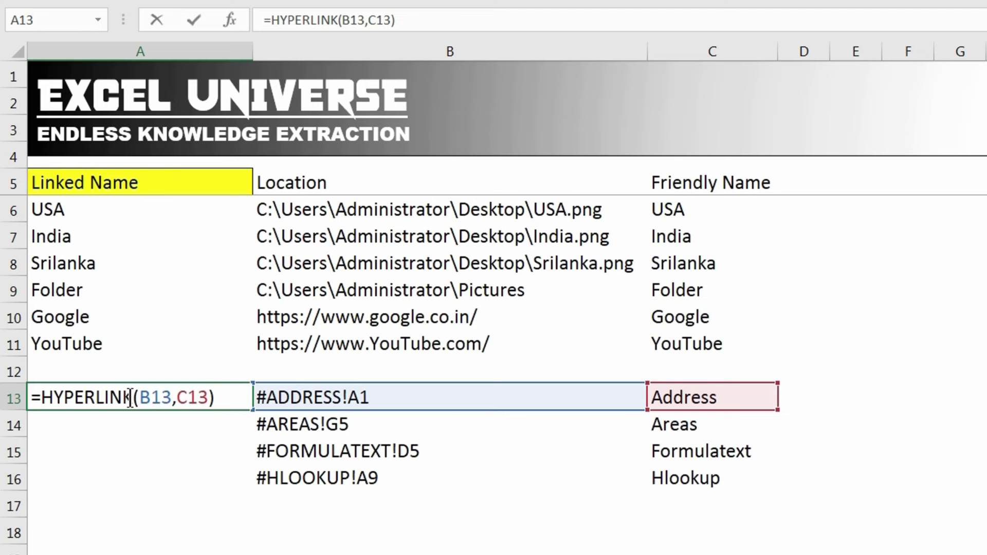
{"action": "key", "text": "Return"}
- Apply the plain formatting of B13 to the link in A13, and test the link before returning to the HYPERLINK sheet
{"action": "left_click", "coordinate": [238, 343]}
{"action": "left_click", "coordinate": [77, 1]}
{"action": "left_click", "coordinate": [146, 400]}
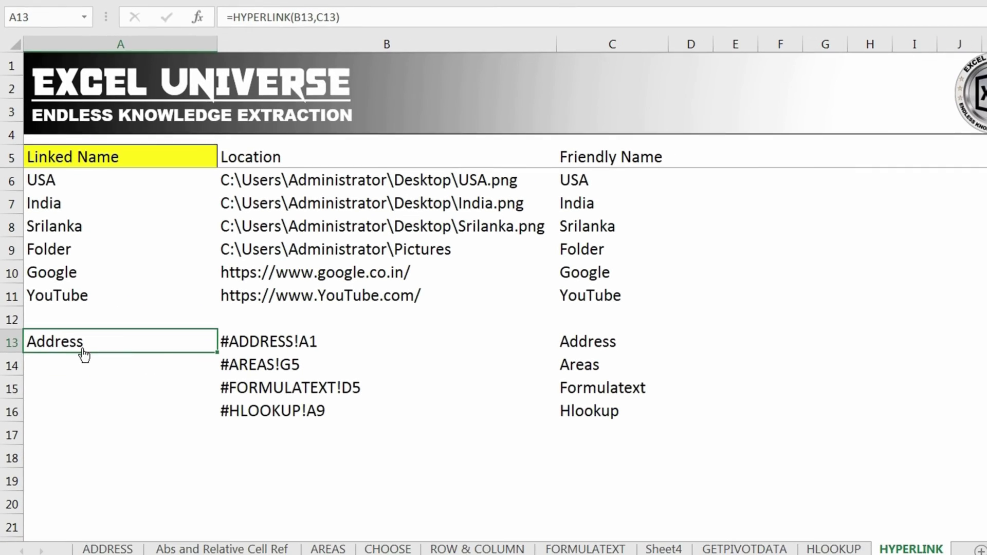
{"action": "left_click", "coordinate": [65, 372]}
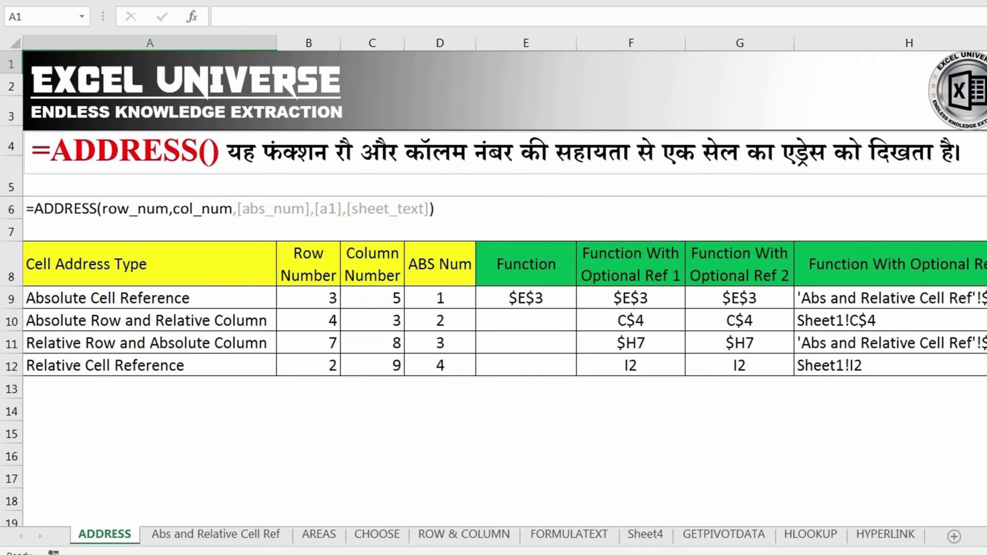
{"action": "left_click", "coordinate": [875, 535]}
- Copy the HYPERLINK formula from A13 down through A16
{"action": "key", "text": "ctrl+c"}
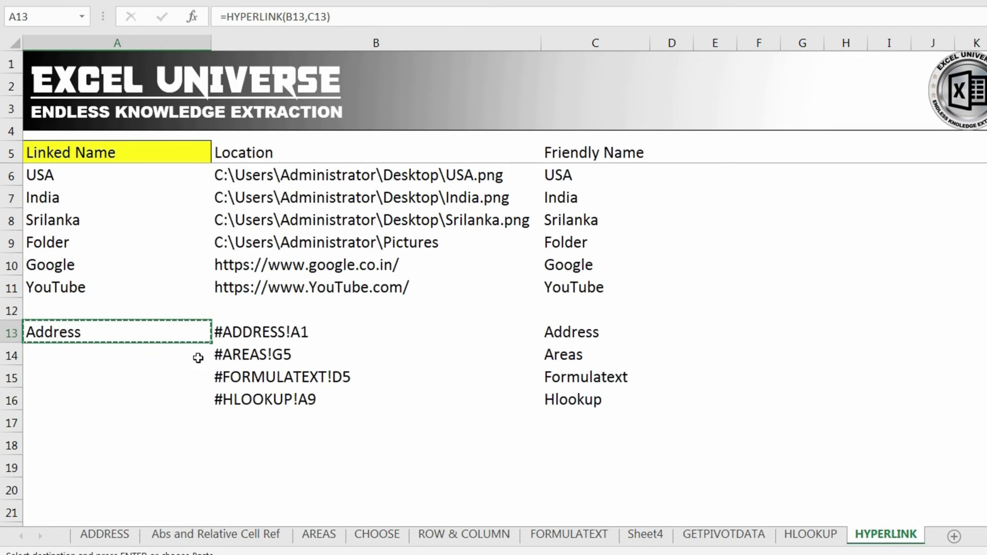
{"action": "left_click_drag", "start_coordinate": [196, 332], "coordinate": [202, 401]}
{"action": "key", "text": "ctrl+v"}
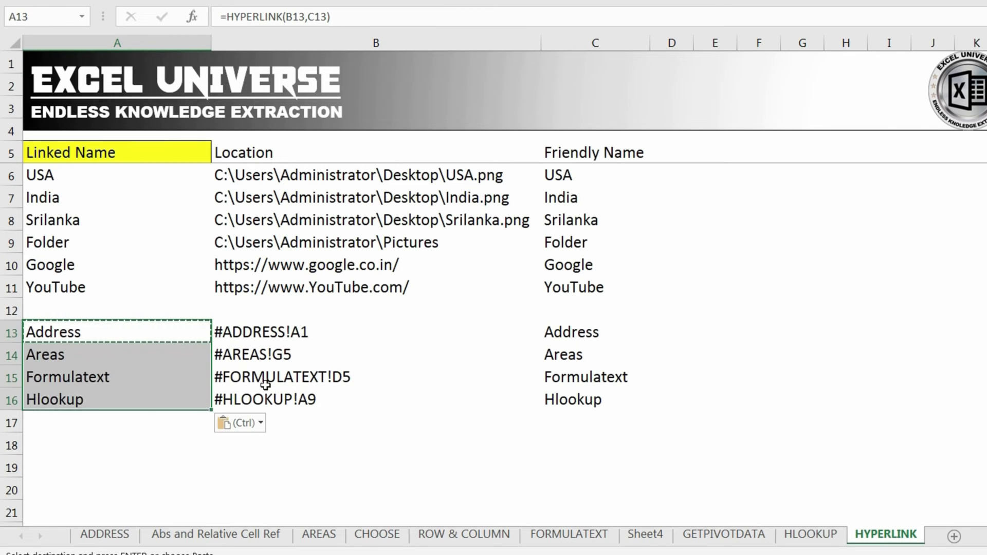
- Test the Areas and Formulatext links in A14 and A15, returning to the HYPERLINK sheet after each one
{"action": "left_click", "coordinate": [242, 377]}
{"action": "left_click_drag", "start_coordinate": [299, 335], "coordinate": [300, 400]}
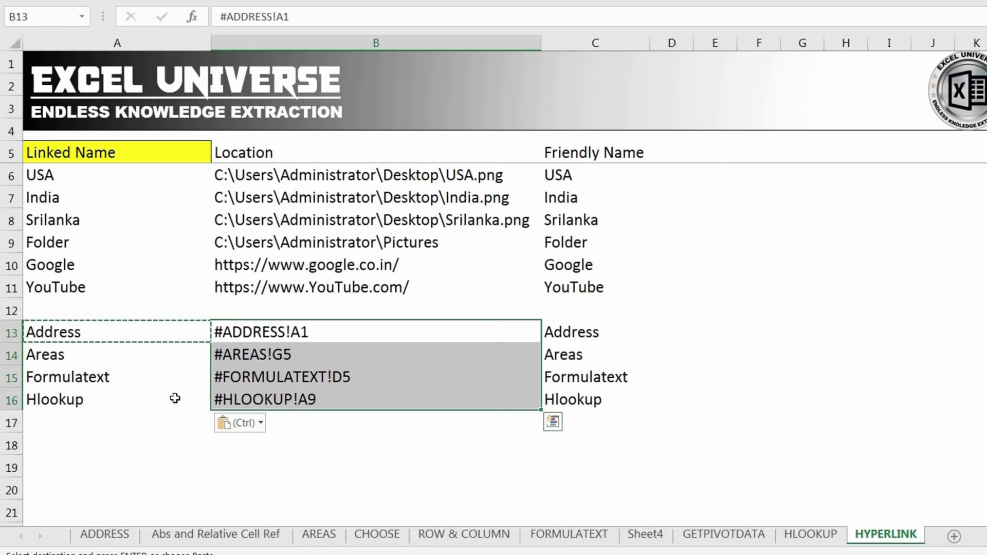
{"action": "left_click", "coordinate": [265, 375]}
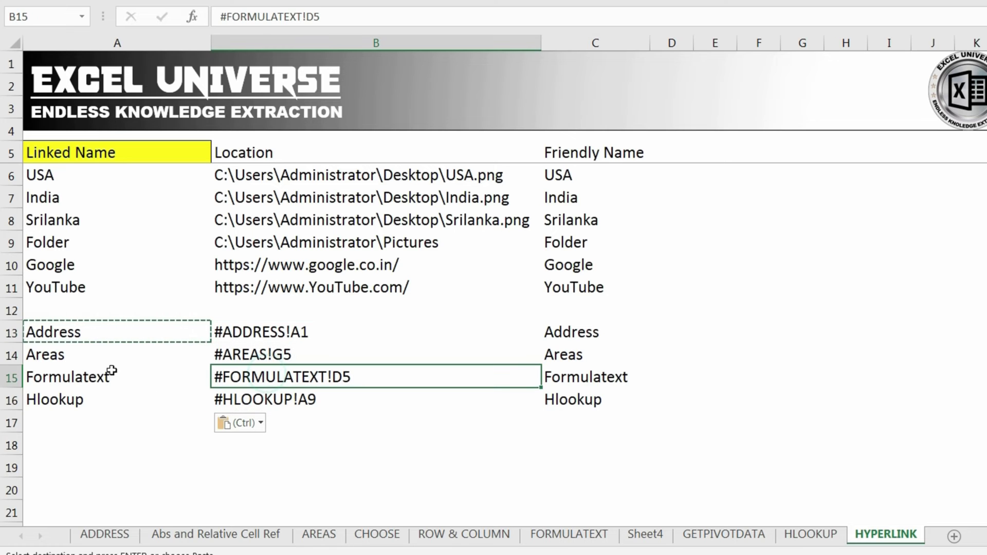
{"action": "left_click", "coordinate": [58, 358]}
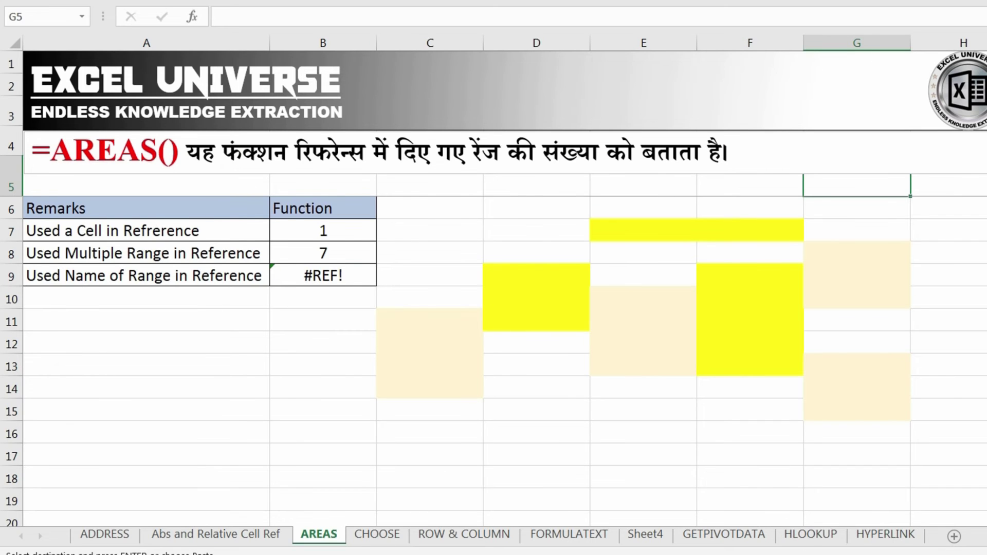
{"action": "left_click", "coordinate": [885, 535]}
{"action": "left_click", "coordinate": [42, 377]}
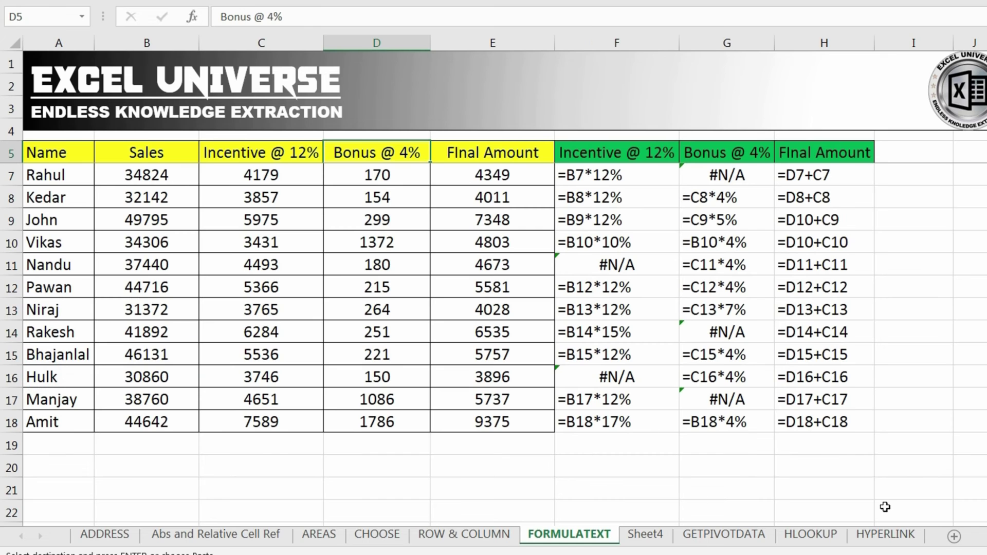
{"action": "left_click", "coordinate": [886, 534]}
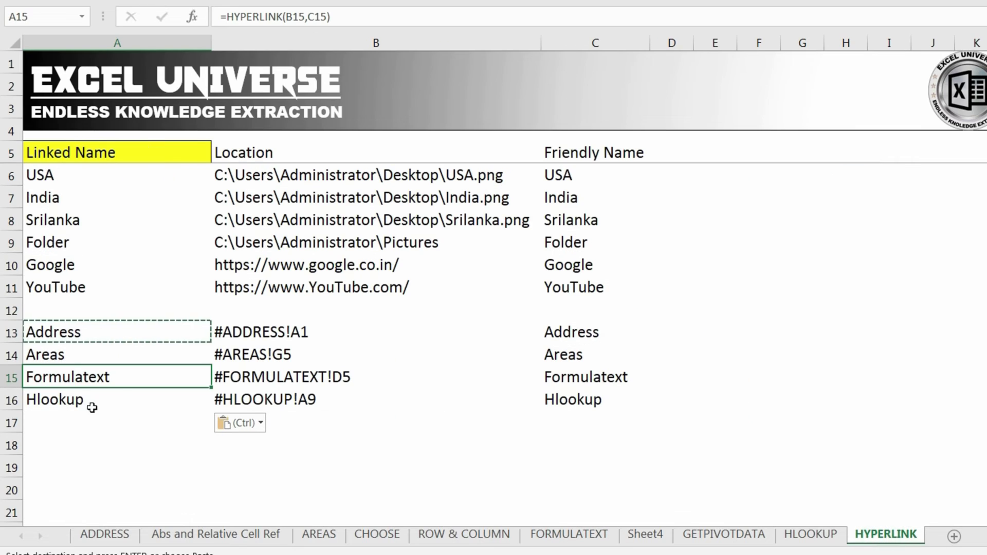
{"action": "left_click", "coordinate": [275, 445]}
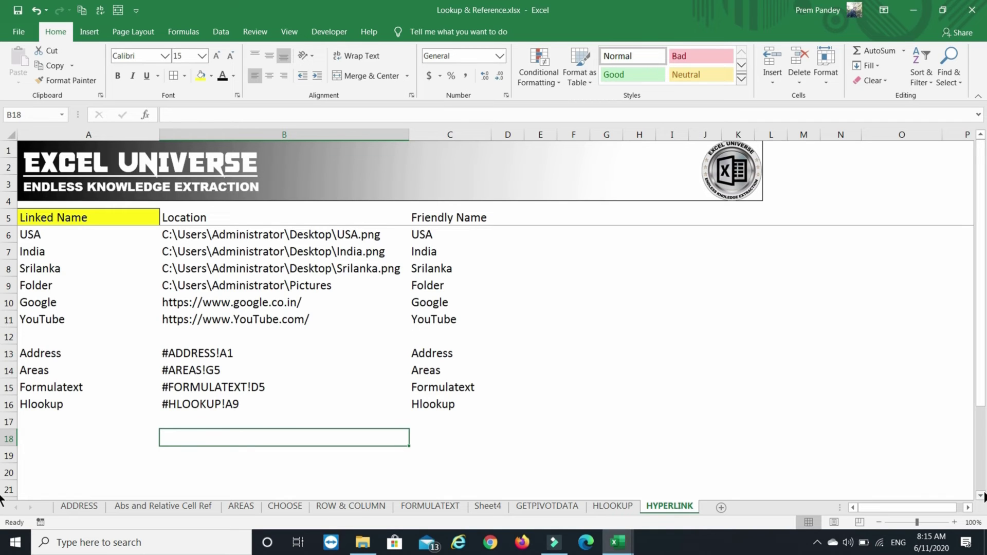
- Copy the location from B16 into B18 and extend its reference to #HLOOKUP!A9:C10
{"action": "scroll", "coordinate": [984, 497], "scroll_direction": "down", "scroll_amount": 2}
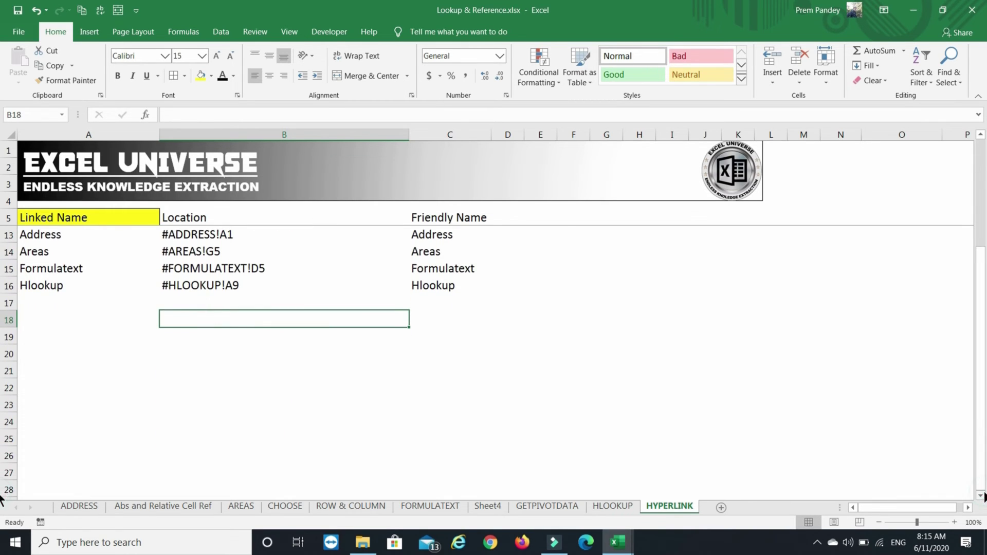
{"action": "left_click", "coordinate": [981, 134]}
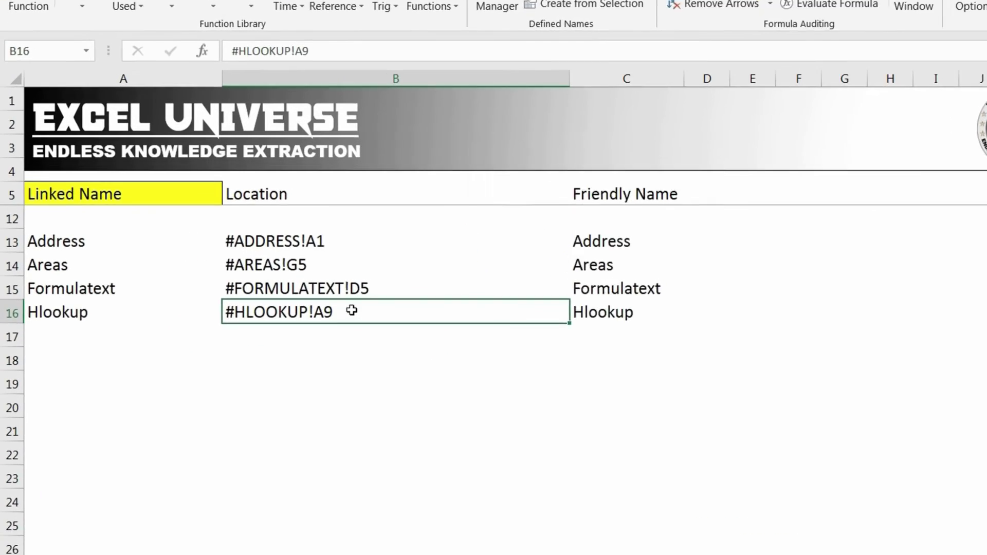
{"action": "key", "text": "ctrl+c"}
{"action": "left_click", "coordinate": [235, 344]}
{"action": "key", "text": "ctrl+v"}
{"action": "double_click", "coordinate": [381, 370]}
{"action": "type", "text": ":C"}
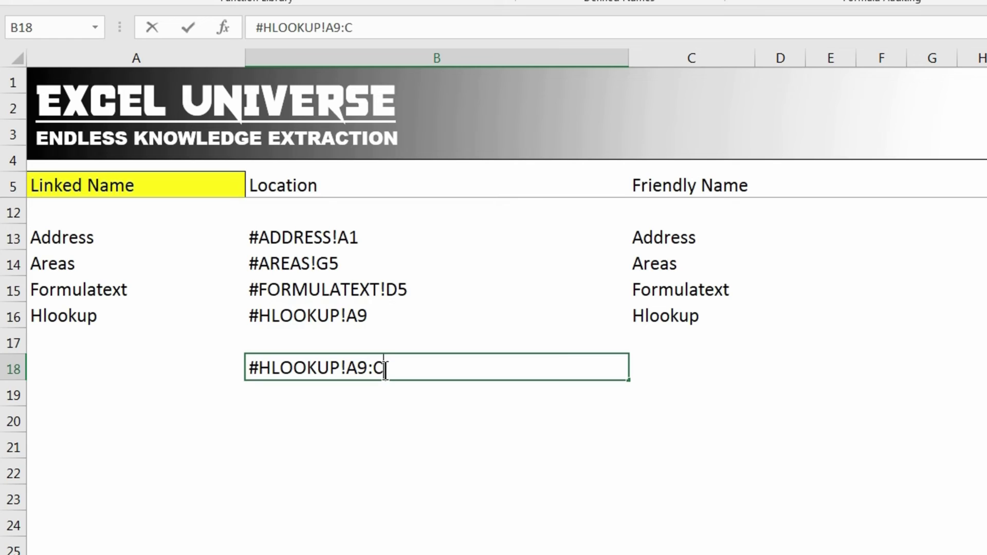
- Enter Multi Range as the friendly name in C18
{"action": "left_click", "coordinate": [674, 368]}
{"action": "type", "text": "Multi Range"}
{"action": "key", "text": "Return"}
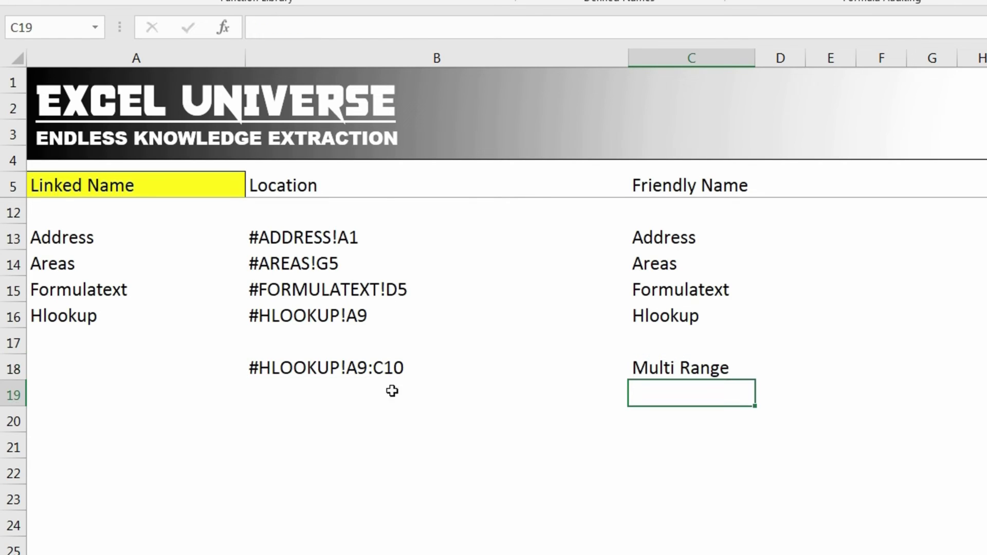
- Copy the HYPERLINK formula from A16 to A18, and test the Multi Range link before returning to the HYPERLINK sheet
{"action": "left_click", "coordinate": [159, 315]}
{"action": "key", "text": "ctrl+c"}
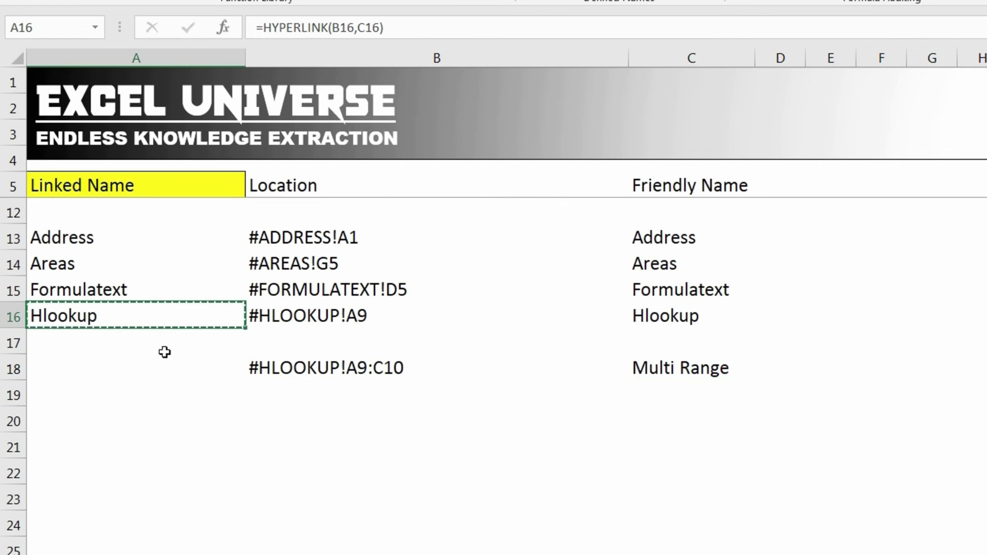
{"action": "left_click", "coordinate": [162, 366]}
{"action": "key", "text": "ctrl+v"}
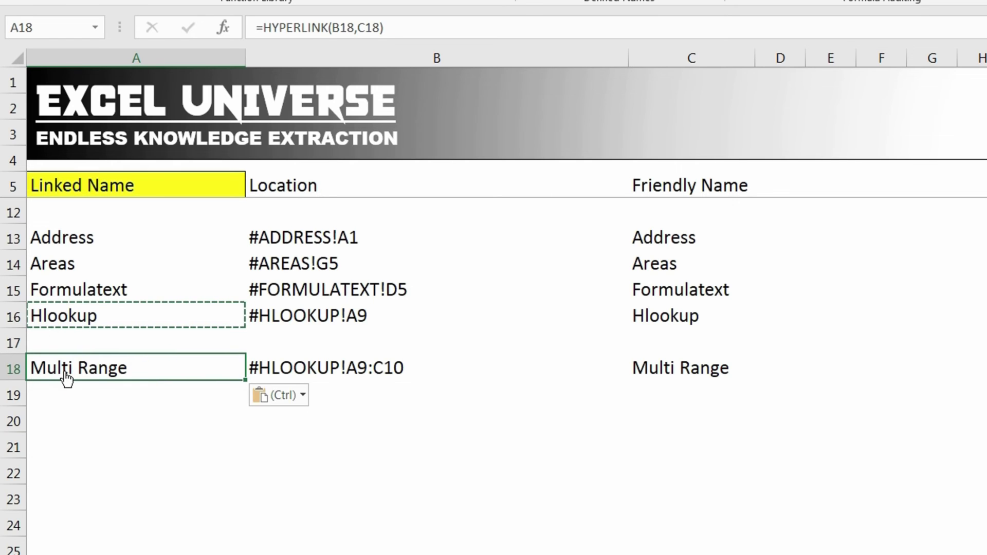
{"action": "left_click", "coordinate": [65, 379]}
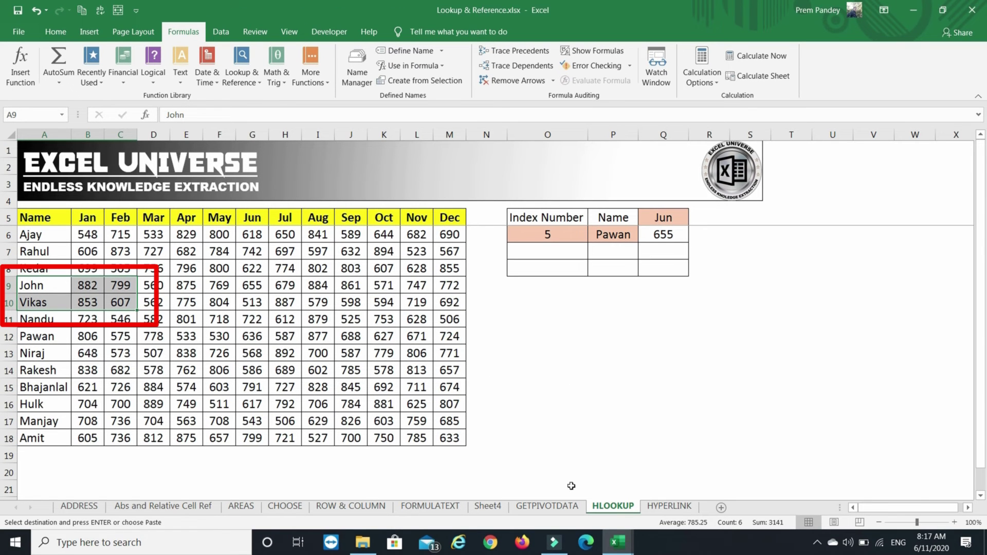
{"action": "left_click", "coordinate": [669, 506]}
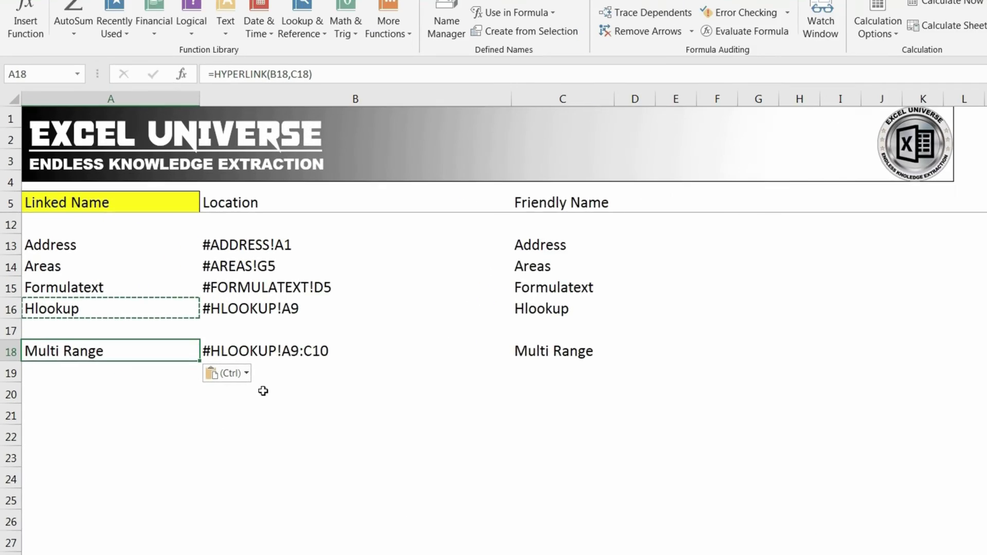
- Enter #My_Range as a named-range location in B19
{"action": "left_click", "coordinate": [278, 381]}
{"action": "key", "text": "Escape"}
{"action": "type", "text": "#"}
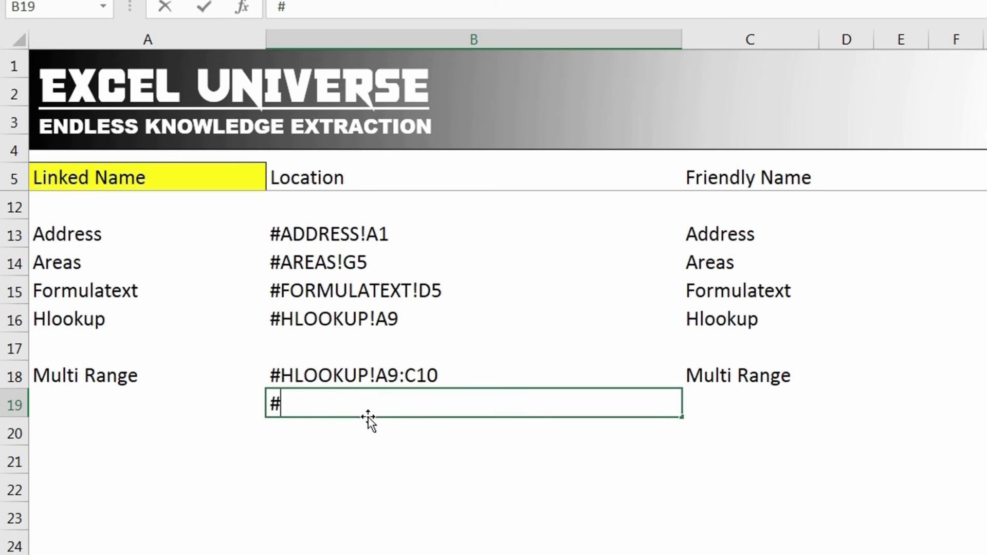
{"action": "type", "text": "My_Range"}
{"action": "key", "text": "Return"}
- Enter Name Range as the friendly name in C19, and check the workbook's defined names in the Name Manager
{"action": "key", "text": "Up"}
{"action": "key", "text": "Right"}
{"action": "type", "text": "Name"}
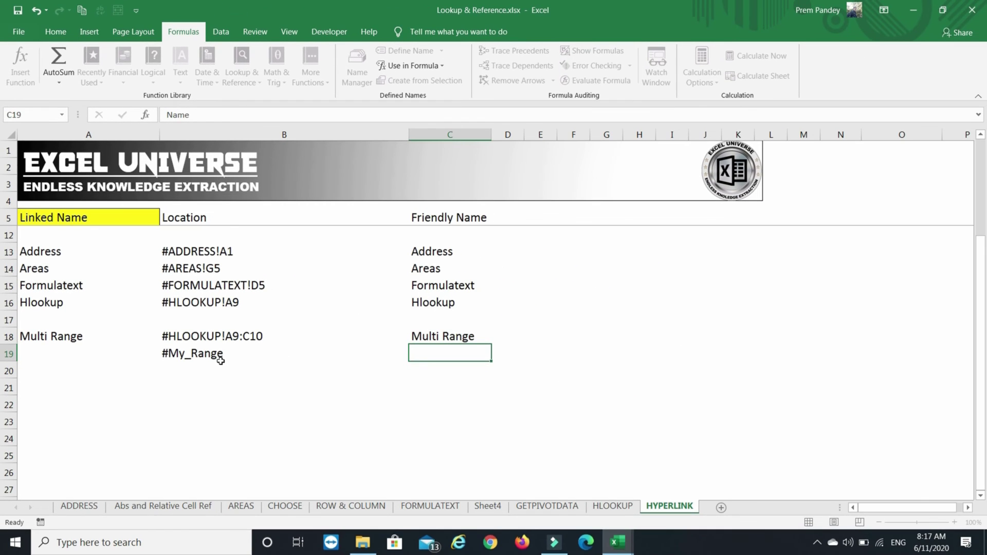
{"action": "key", "text": "BackSpace"}
{"action": "type", "text": "e Range"}
{"action": "key", "text": "Return"}
{"action": "key", "text": "Up"}
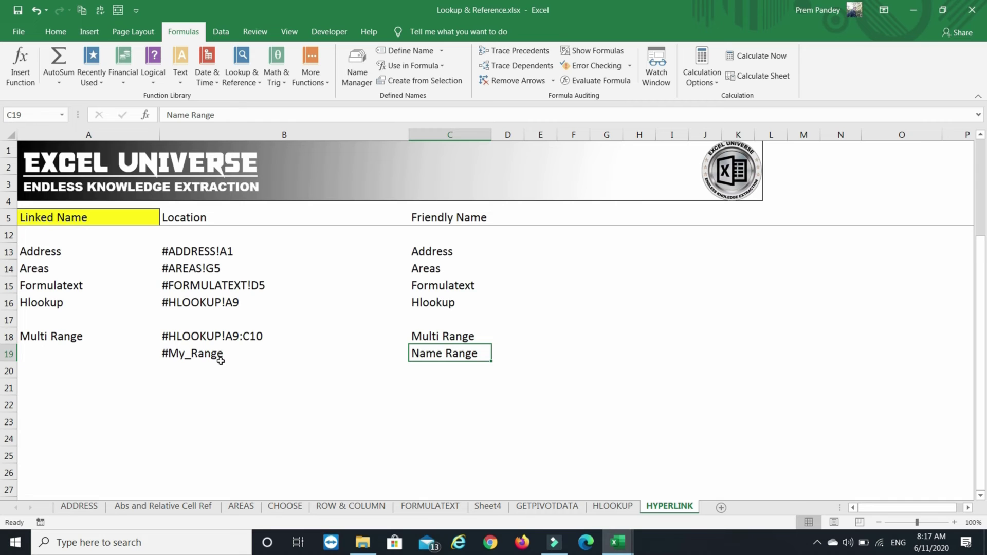
{"action": "key", "text": "ctrl+F3"}
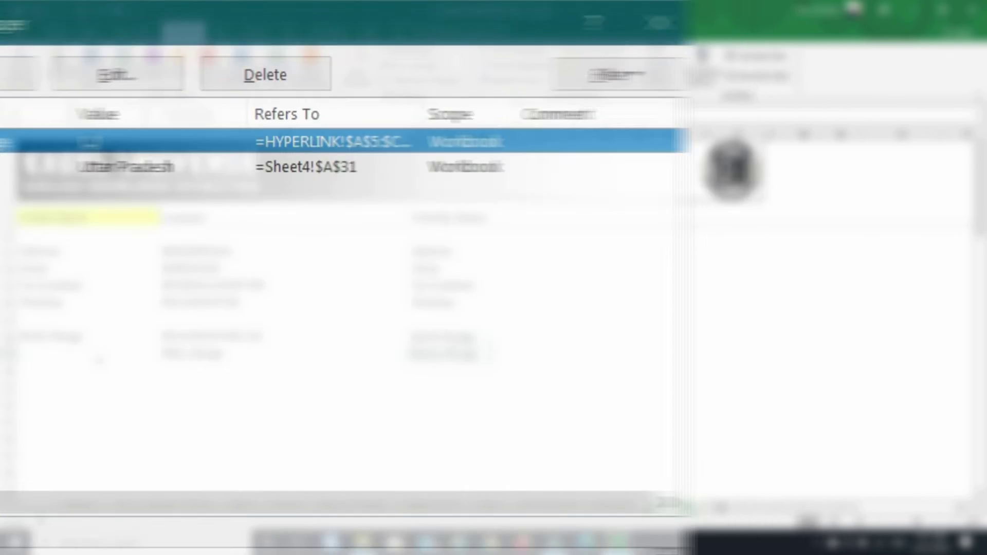
- Enter the formula =HYPERLINK(B19,C19) in cell A19
{"action": "left_click", "coordinate": [110, 369]}
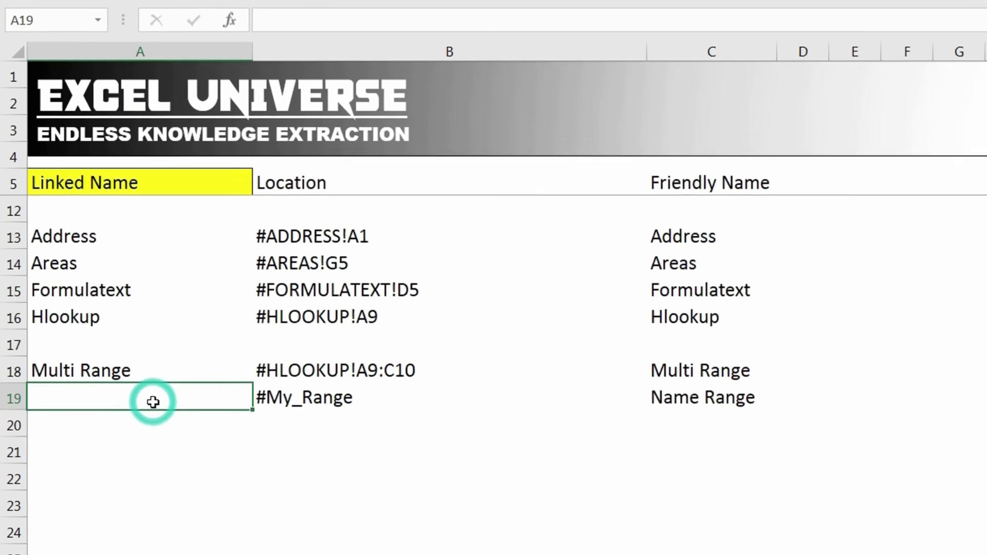
{"action": "type", "text": "=hy"}
{"action": "key", "text": "Tab"}
{"action": "type", "text": "B19,C19"}
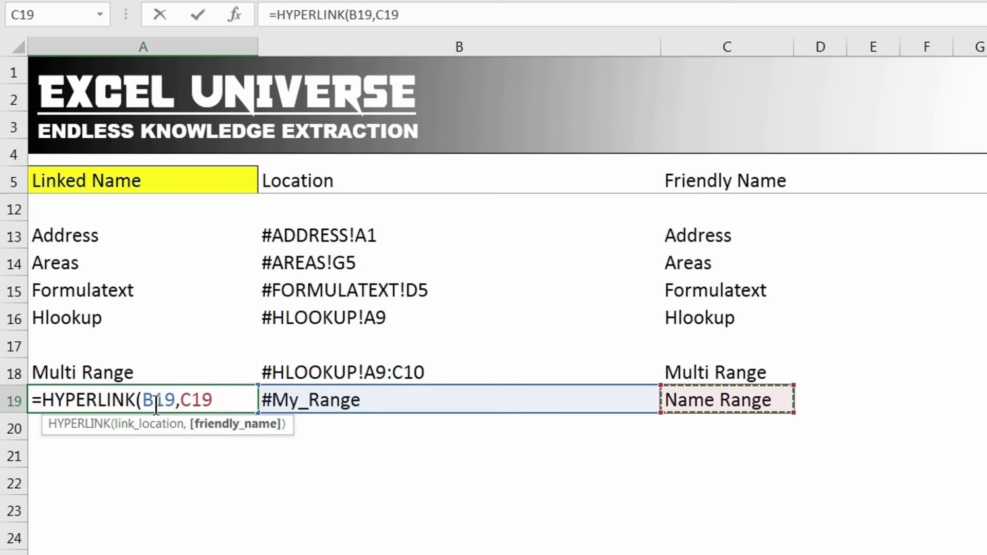
{"action": "key", "text": "Return"}
- Copy the plain formatting of A18 onto the Name Range link in A19
{"action": "left_click", "coordinate": [197, 370]}
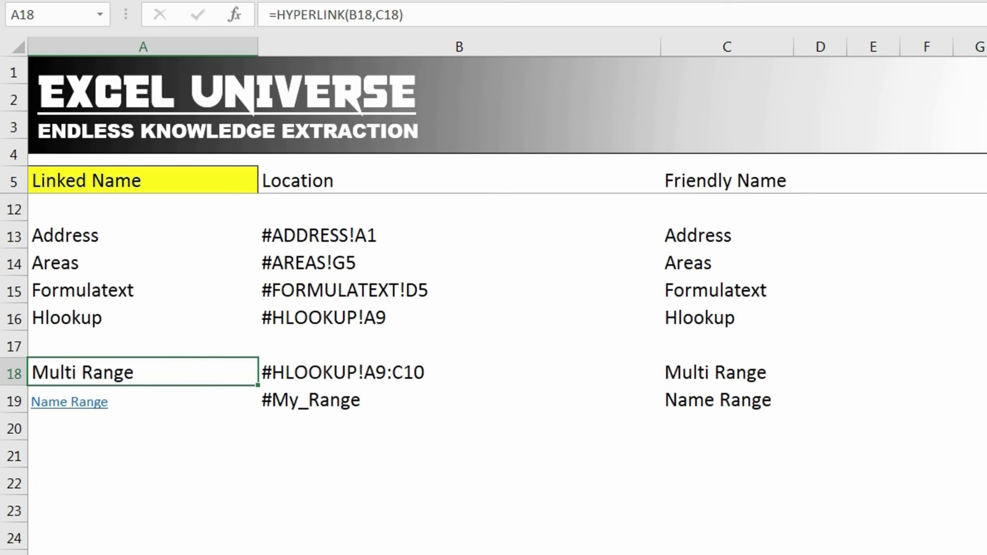
{"action": "key", "text": "alt+h"}
{"action": "key", "text": "f"}
{"action": "key", "text": "p"}
{"action": "left_click", "coordinate": [140, 401]}
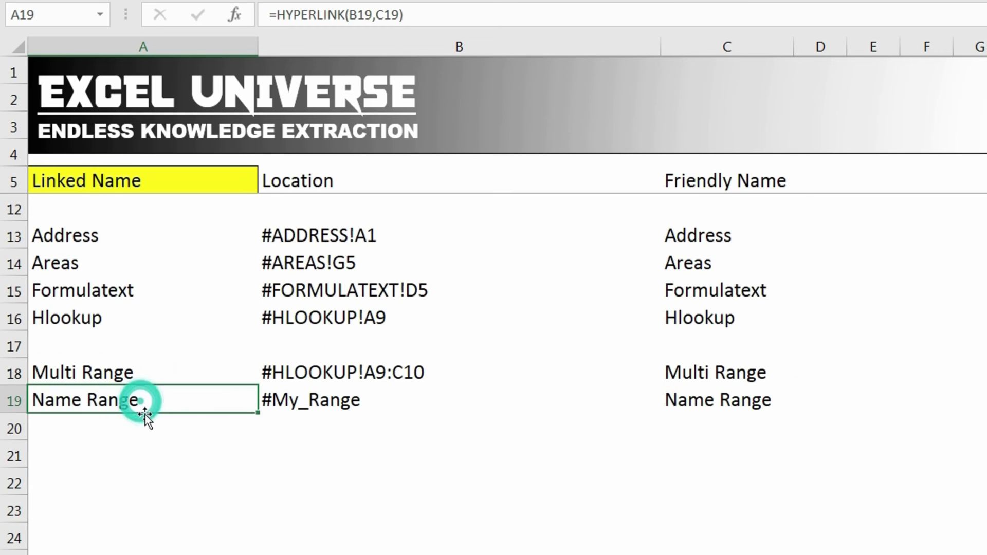
- Test the Name Range link in A19 twice, clearing the resulting selection each time by selecting B20
{"action": "left_click", "coordinate": [94, 401]}
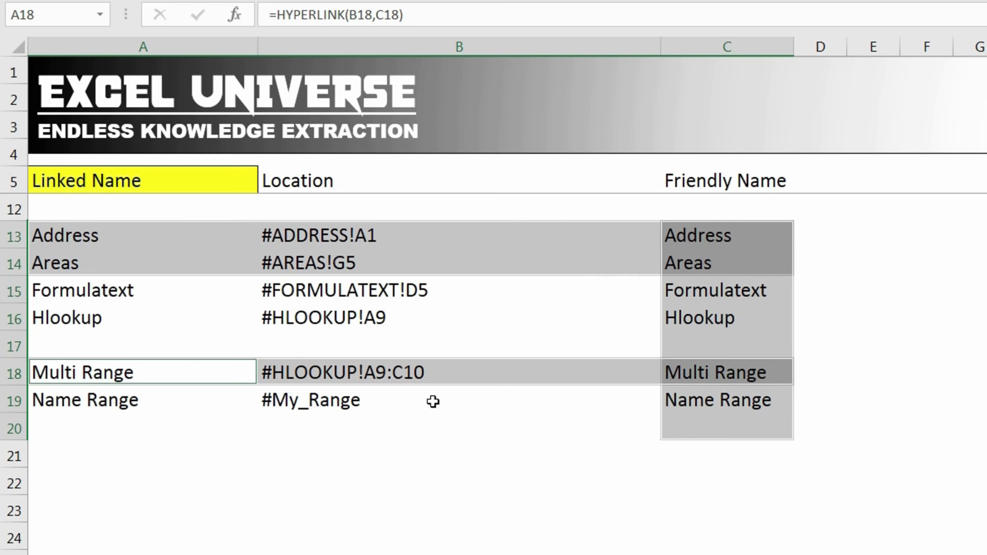
{"action": "left_click", "coordinate": [366, 414]}
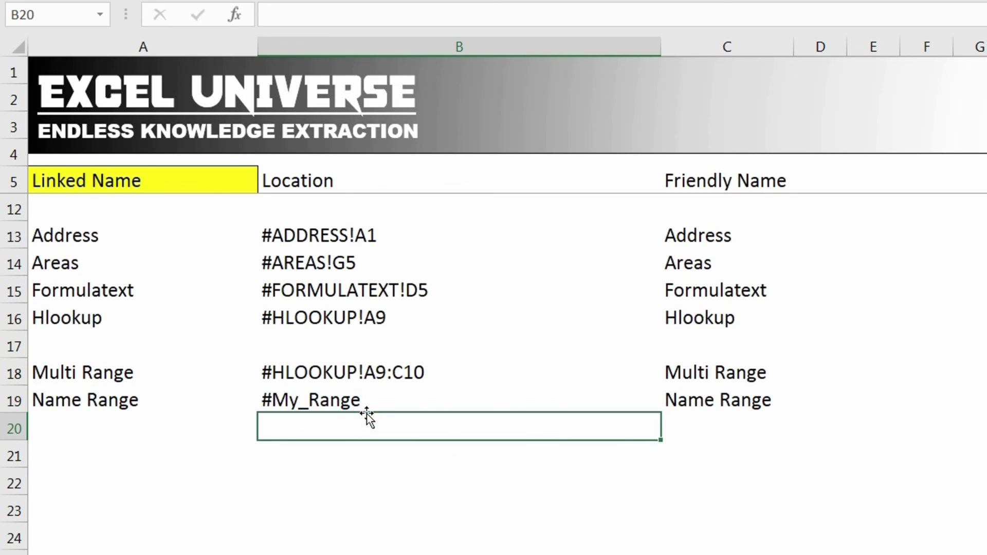
{"action": "left_click", "coordinate": [95, 406]}
{"action": "left_click", "coordinate": [95, 406]}
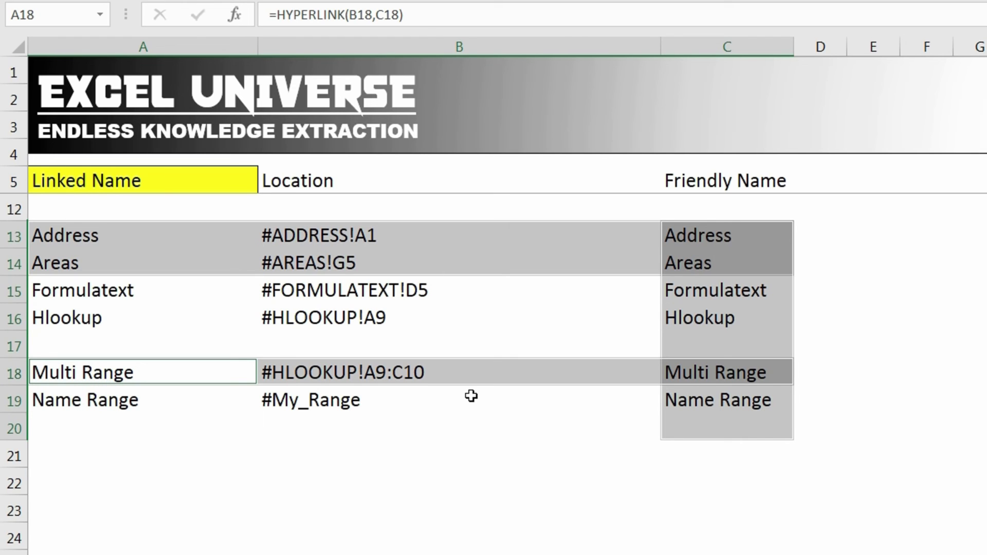
{"action": "left_click", "coordinate": [366, 414]}
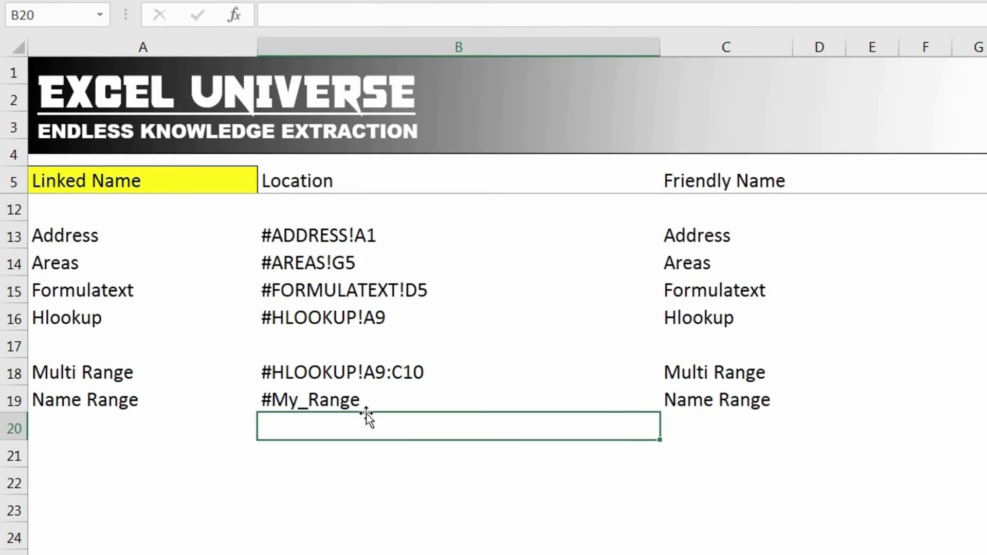